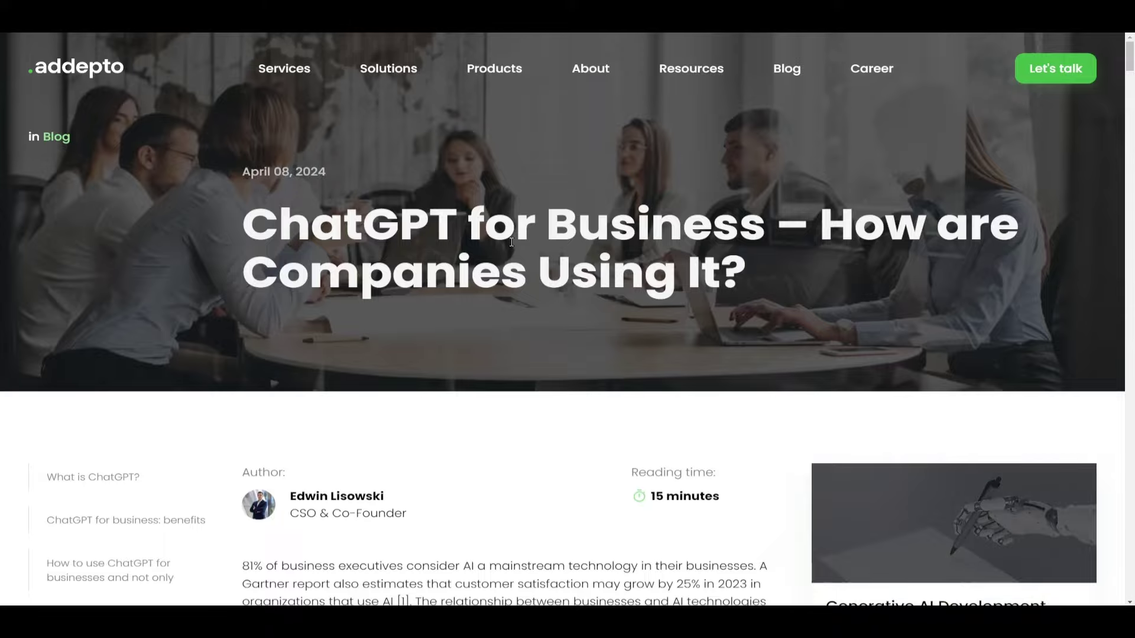
Scroll through the Addepto ChatGPT for Business article around the 'ChatGPT for web developers' section
scroll(511, 241, down, 20)
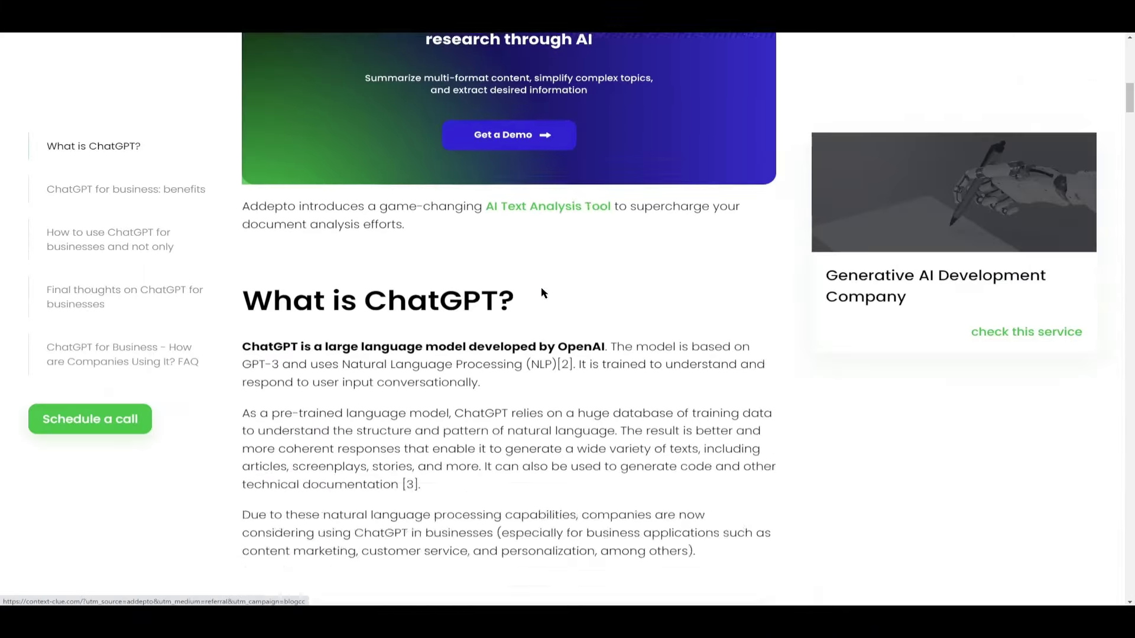
scroll(542, 292, down, 15)
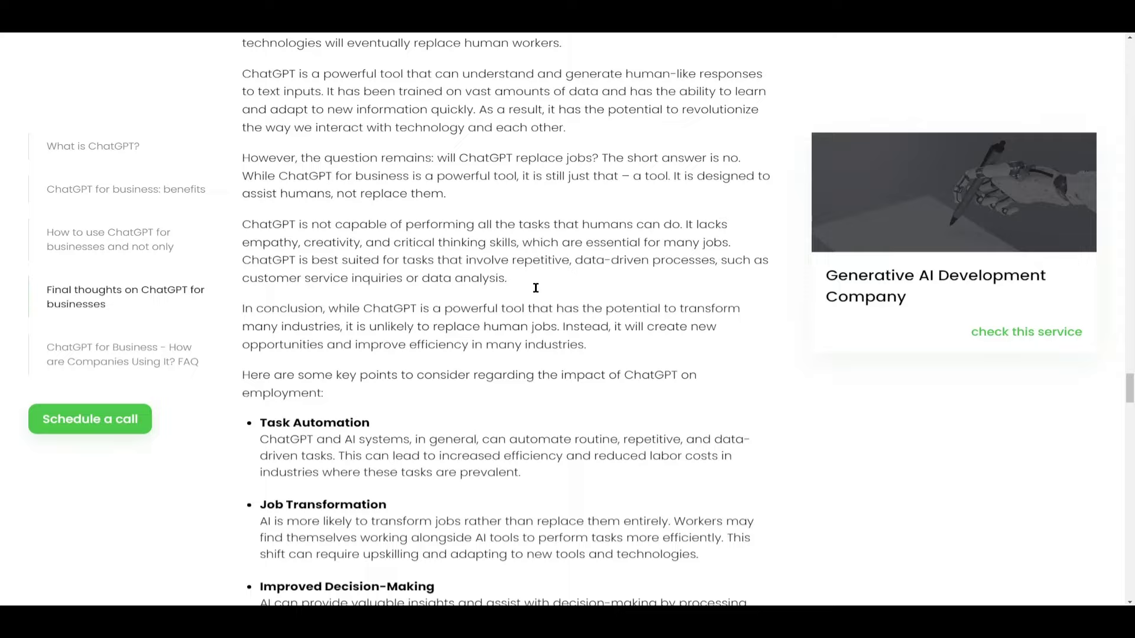
scroll(535, 290, up, 1)
scroll(449, 319, down, 3)
scroll(367, 349, up, 9)
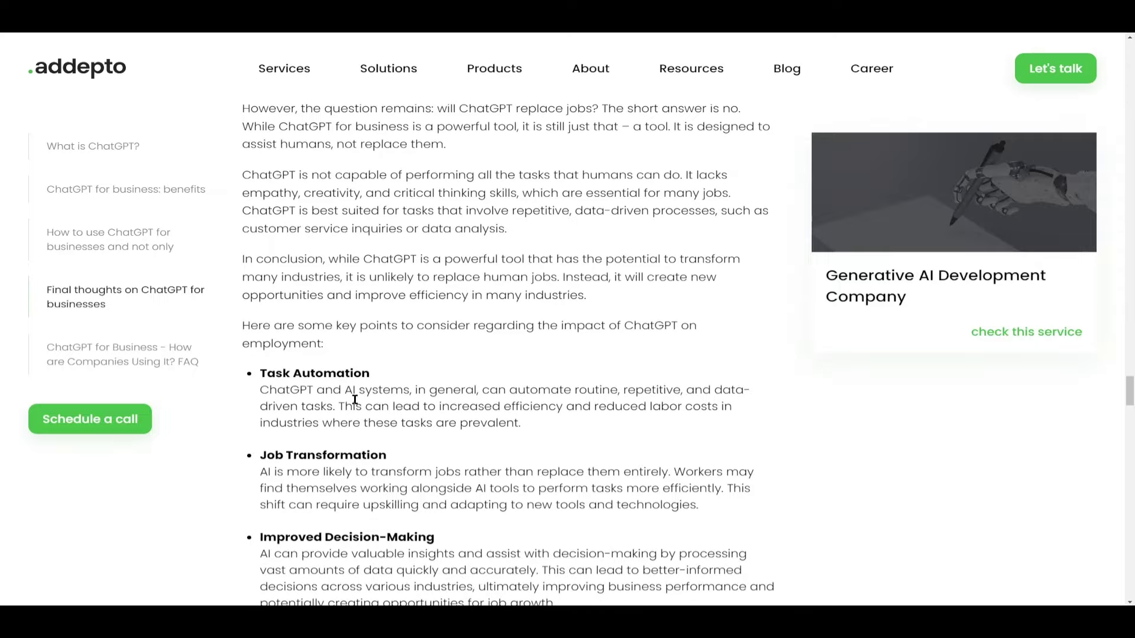
scroll(379, 355, up, 10)
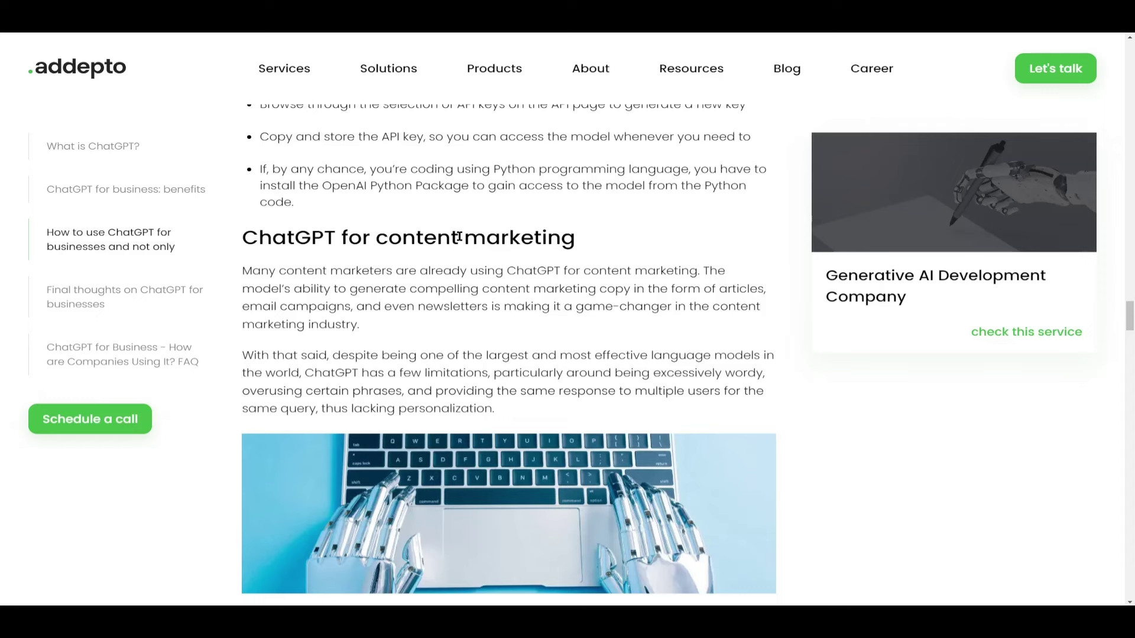
scroll(539, 267, up, 6)
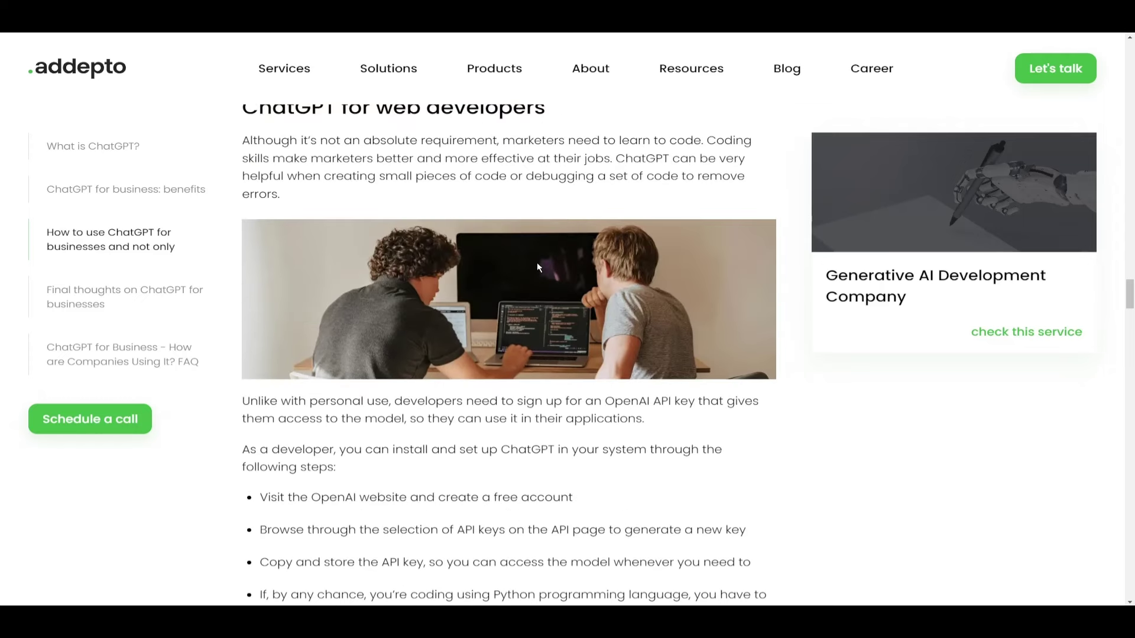
scroll(538, 267, up, 2)
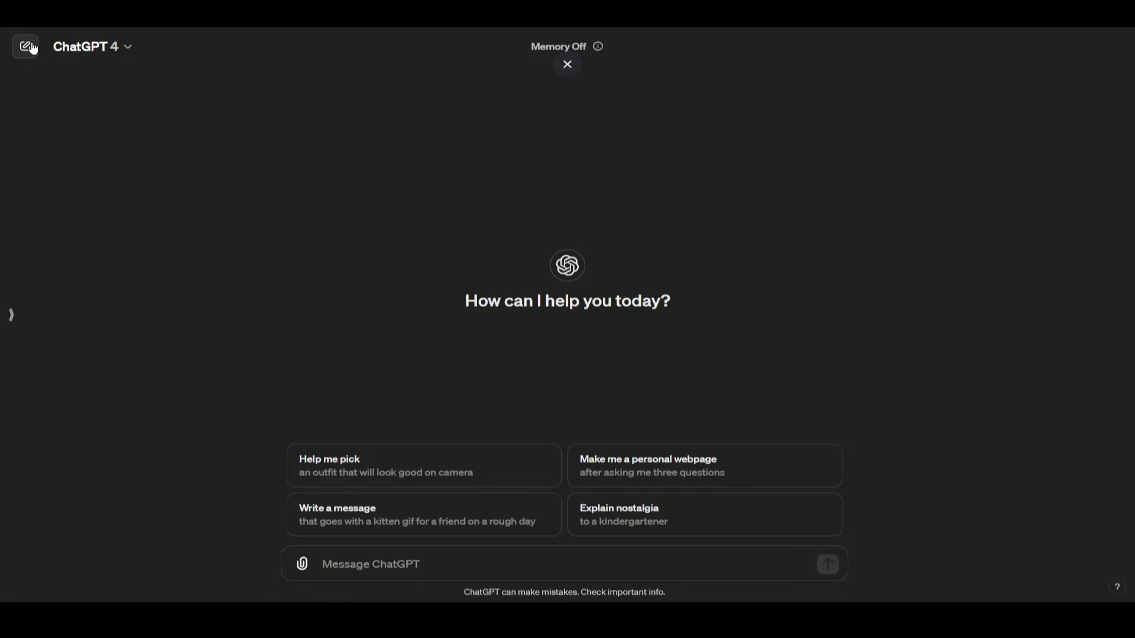
Start a new custom GPT from Explore GPTs > Create, ready to message the GPT Builder
click(11, 315)
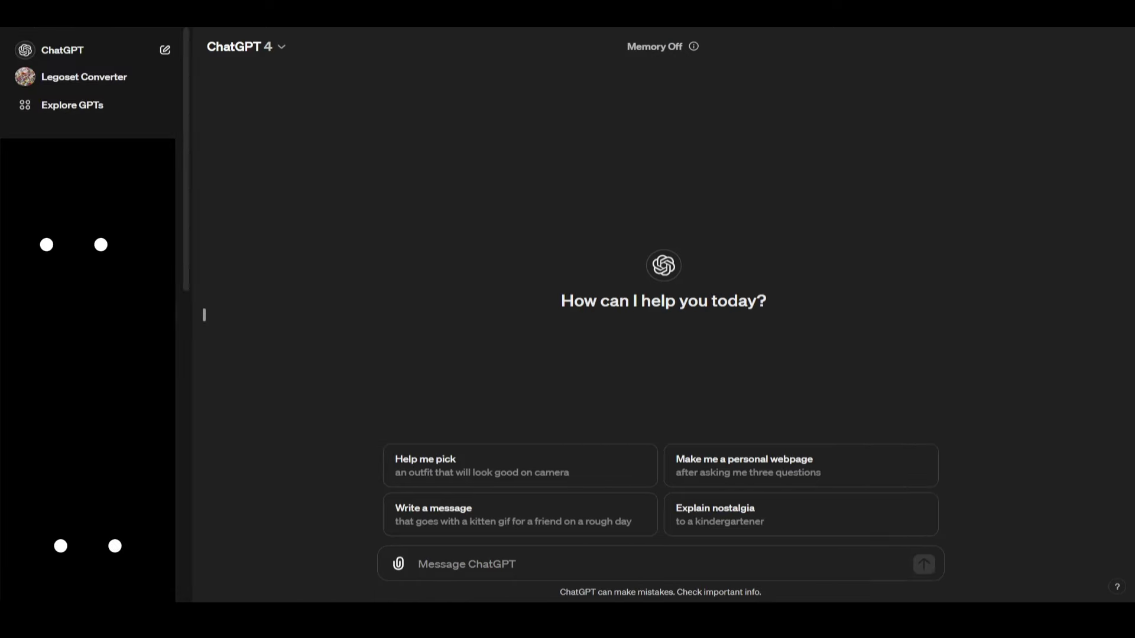
click(89, 109)
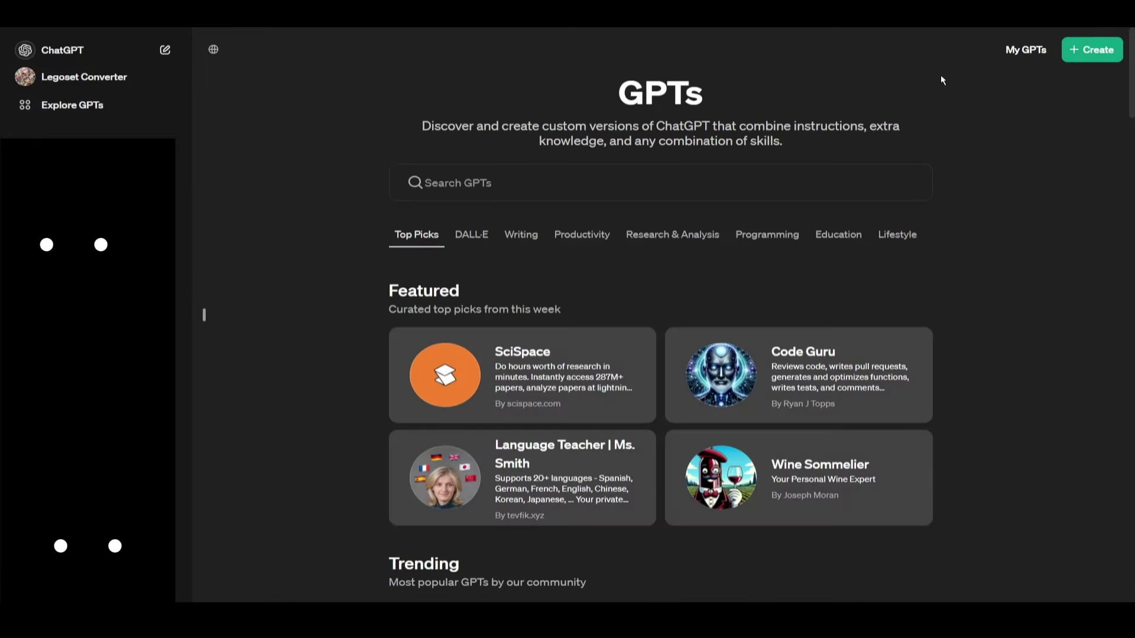
click(1095, 58)
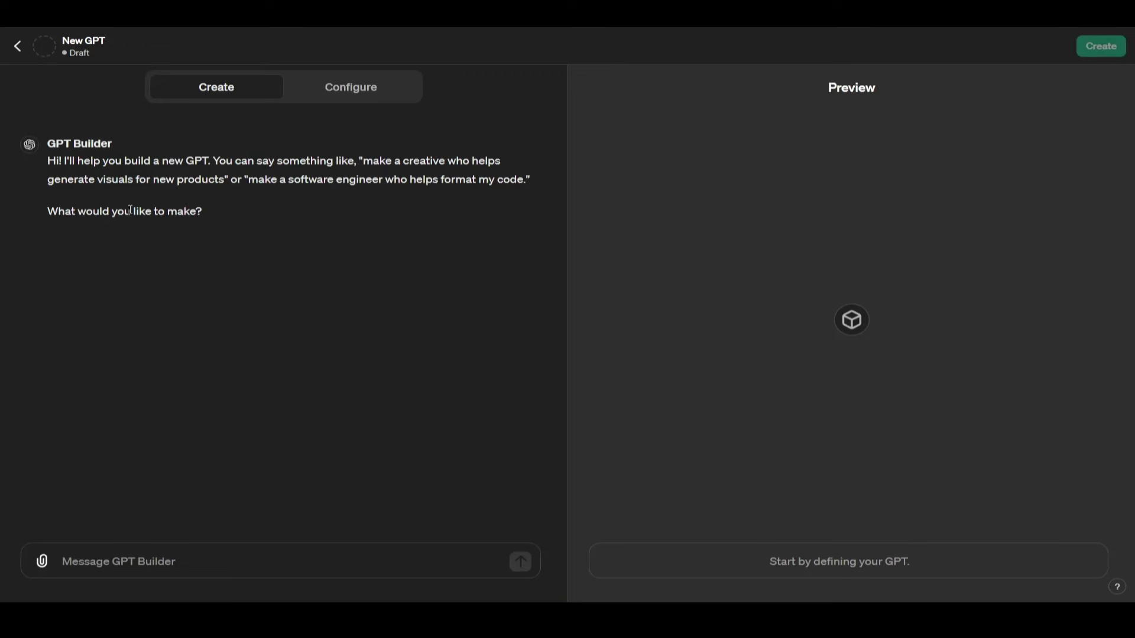
click(131, 558)
click(350, 87)
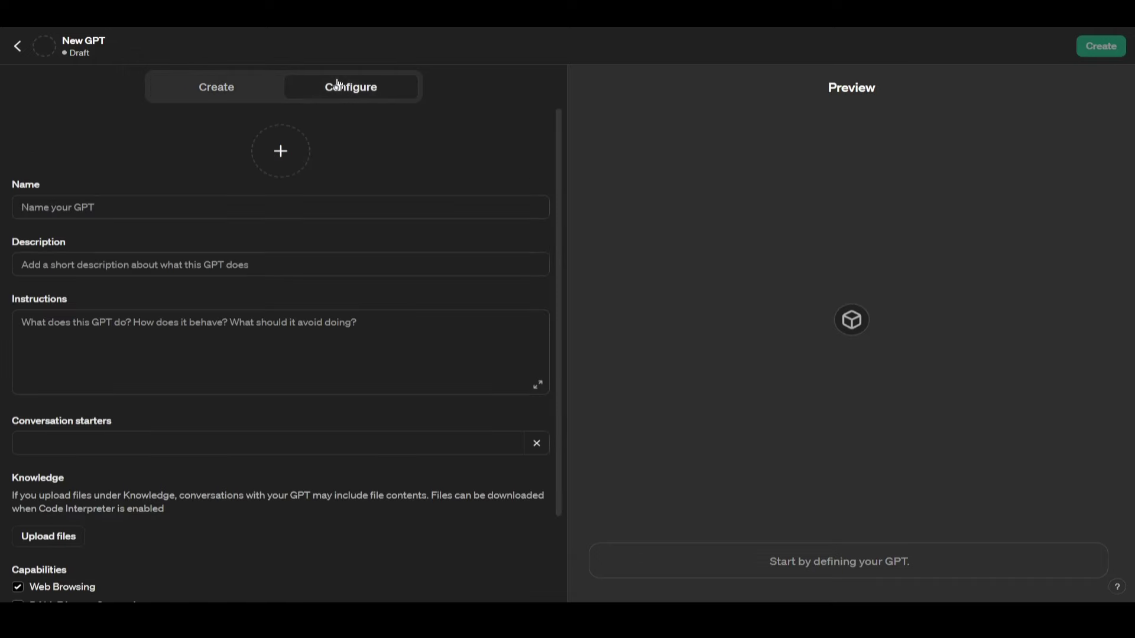
scroll(250, 350, down, 3)
mouse_move(54, 374)
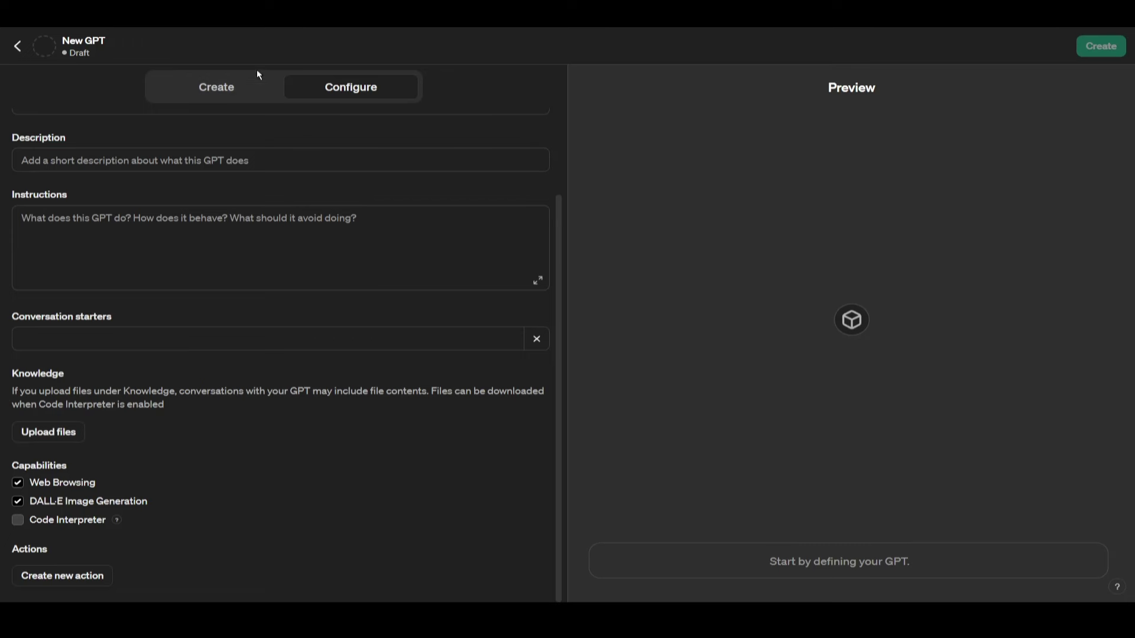
click(233, 98)
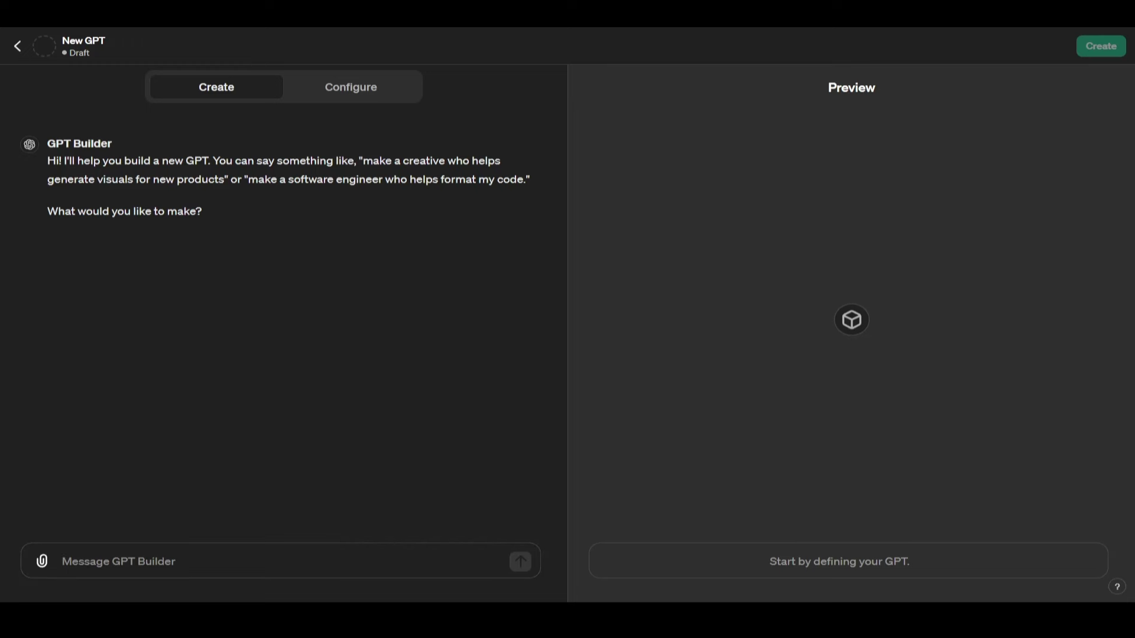
Send the pasted bakery description to the GPT Builder, accepting the name Delightful Dough Assistant
text(Delightful Dough Bakery is a vibrant and modern cookie shop located in the heart of downtown Springfield. Established in 2018, the bakery has quickly become renowned for its wide variety of gourmet cookies, ranging from classic chocolate chip to innovative flavors like lavender honey and spicy chili chocolate. Delightful Dough prides itself on using organic ingredients and offers gluten-free and vegan options to cater to all dietary needs. Their mission is to bring a little joy to life's everyday moments through delicious, high-quality cookies.)
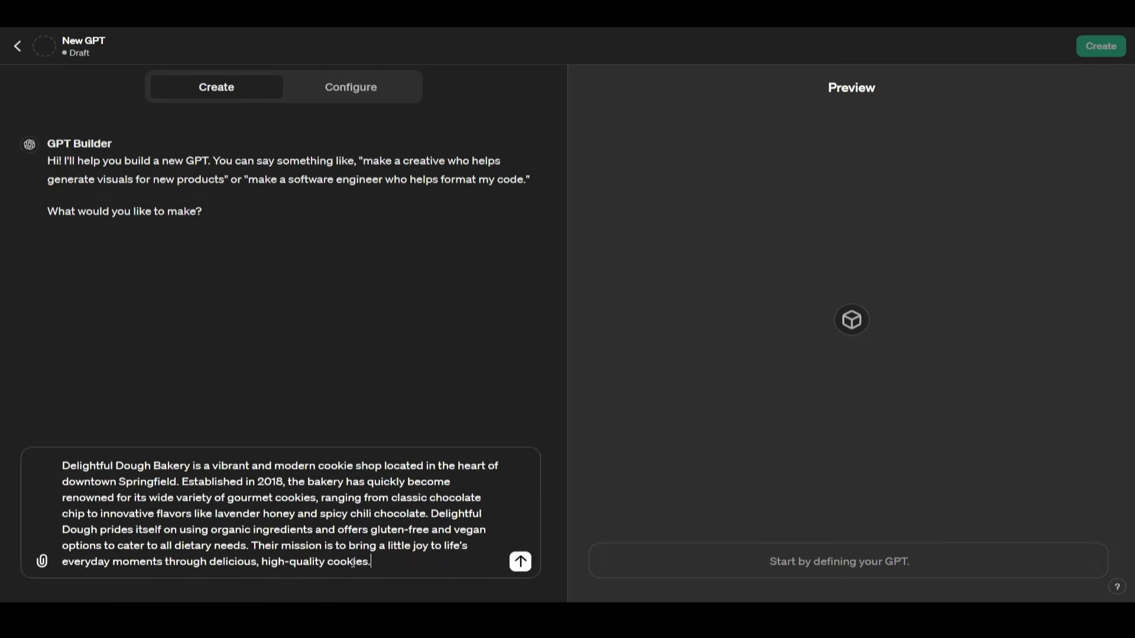
click(520, 562)
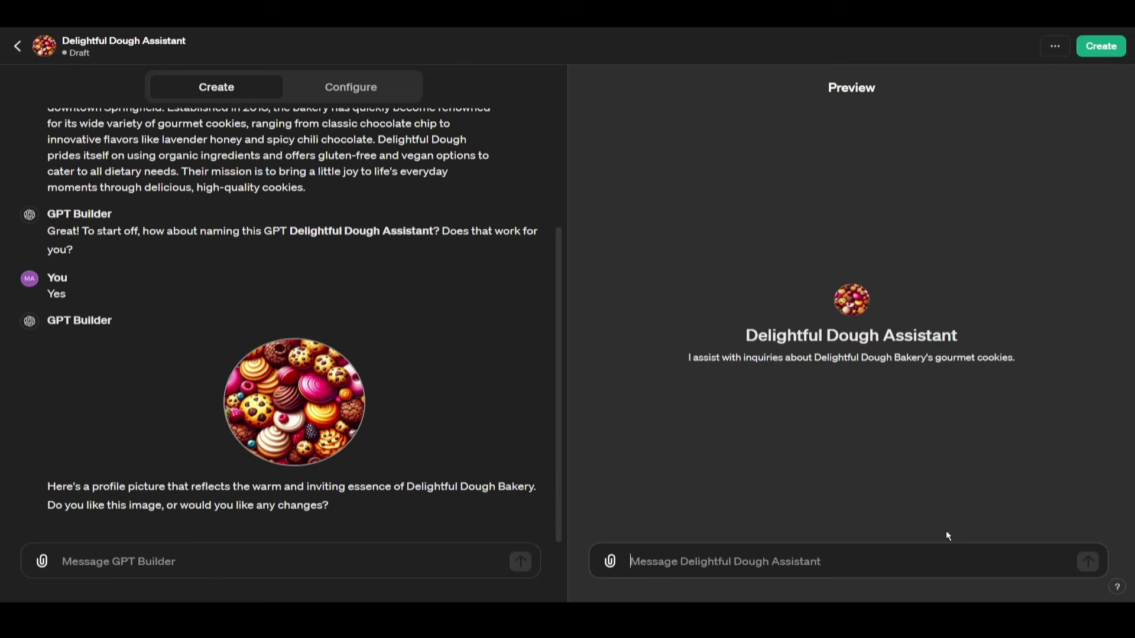
click(748, 565)
Ask the preview assistant to build a staff schedule from pasted employee availability for 8 AM–4 PM hours
text(Here)
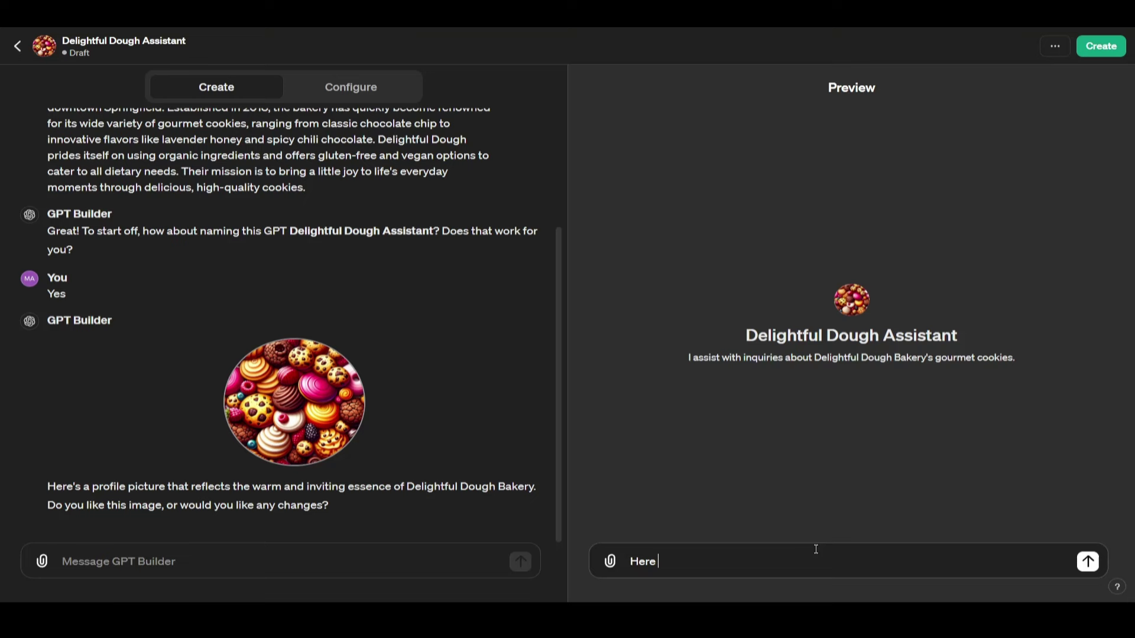
text( is my employee availabi)
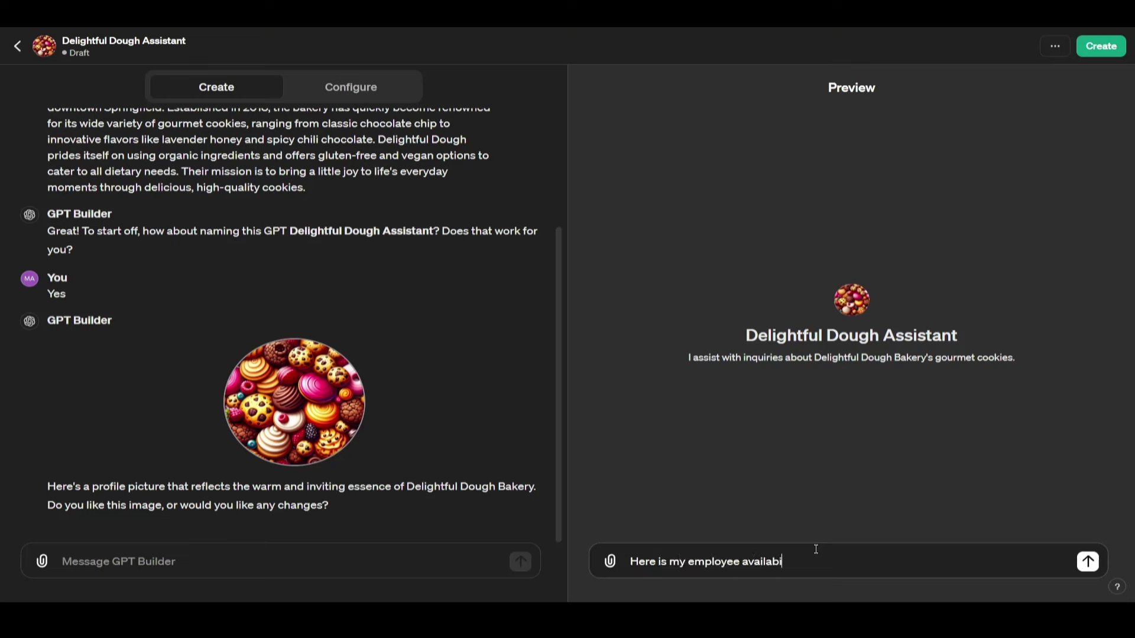
text(lity, make a schedule. Do the times all work,)
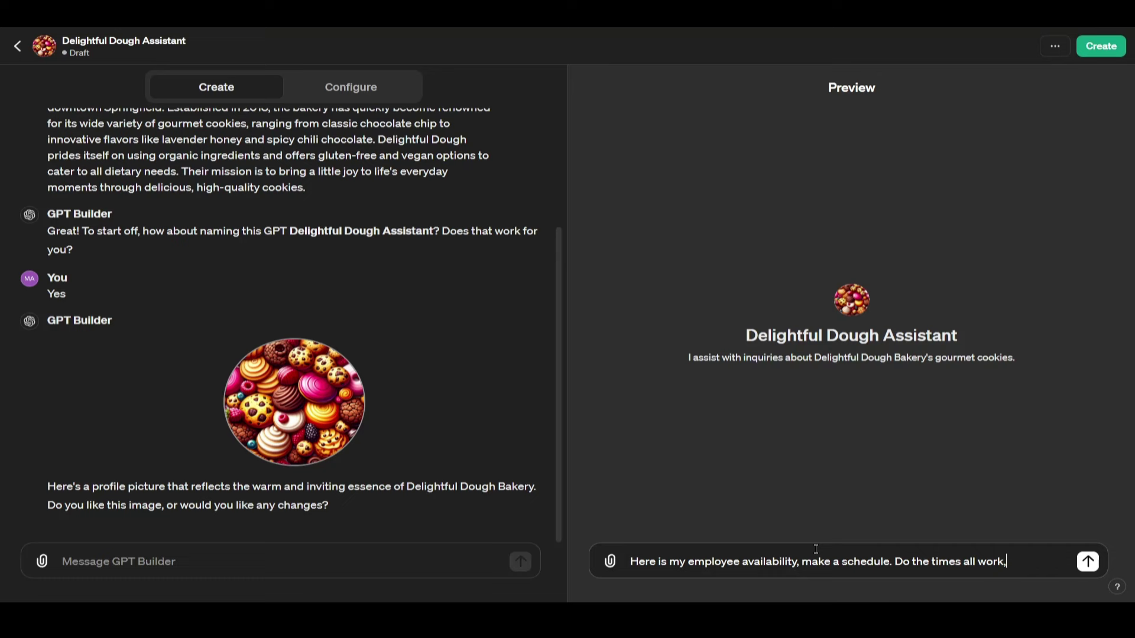
text( we operate 8)
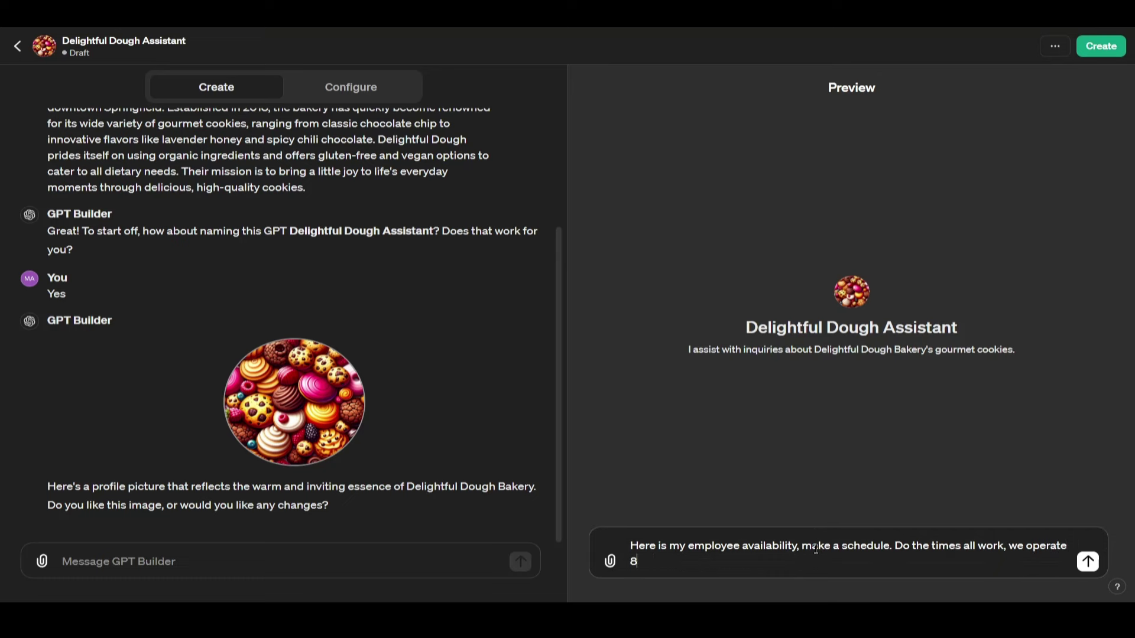
text(am to 4pm.)
key(ctrl+v)
key(Return)
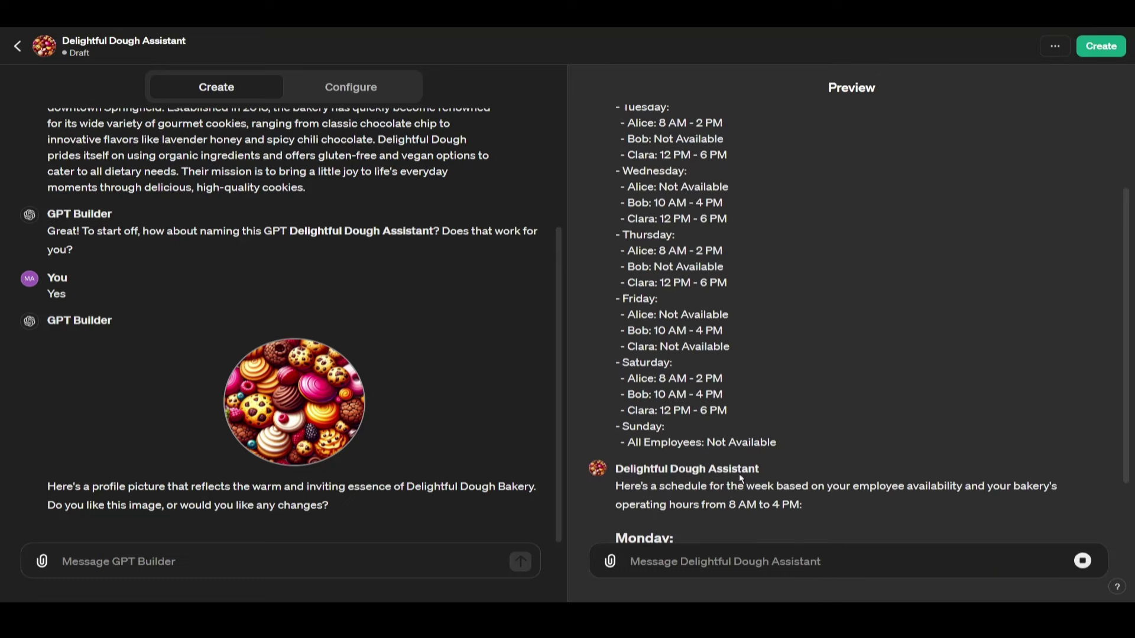
scroll(787, 437, down, 5)
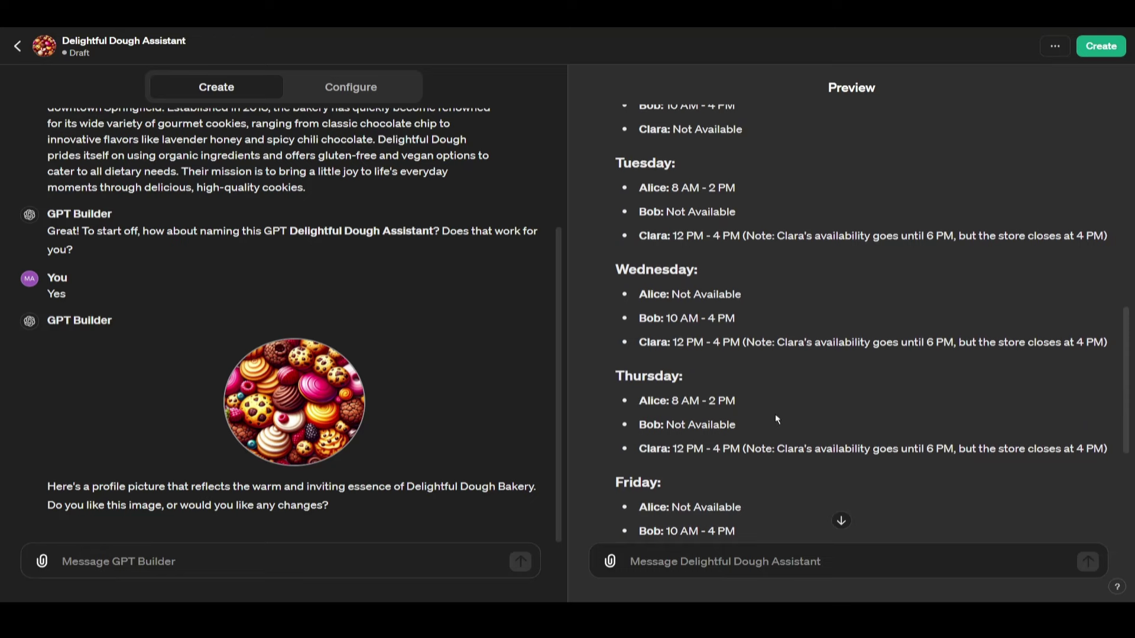
scroll(776, 415, up, 5)
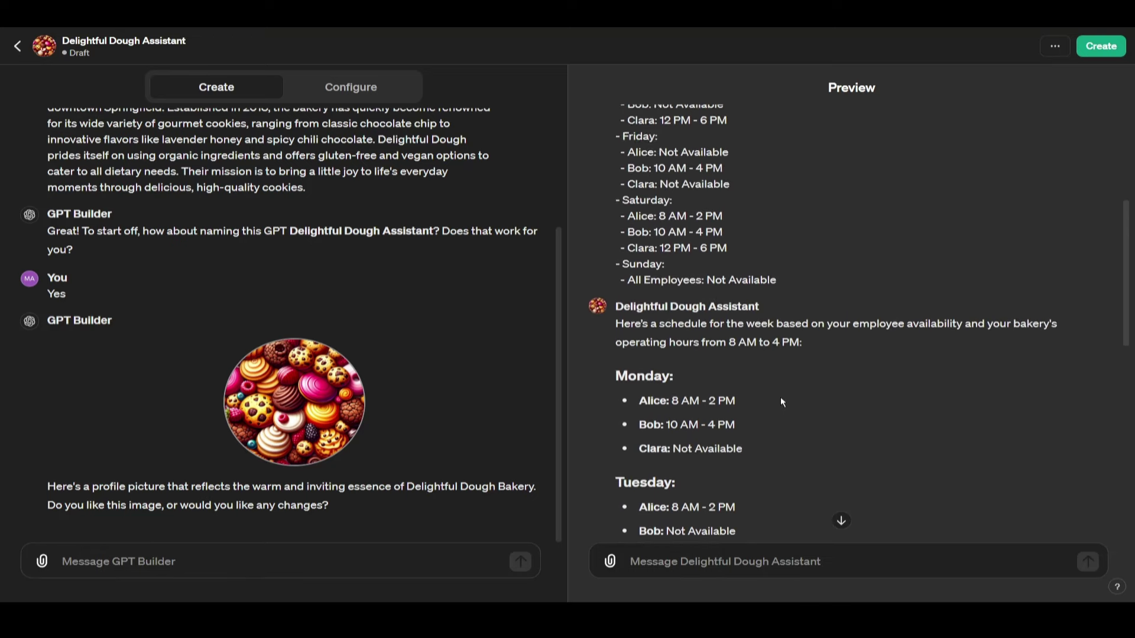
scroll(780, 396, down, 2)
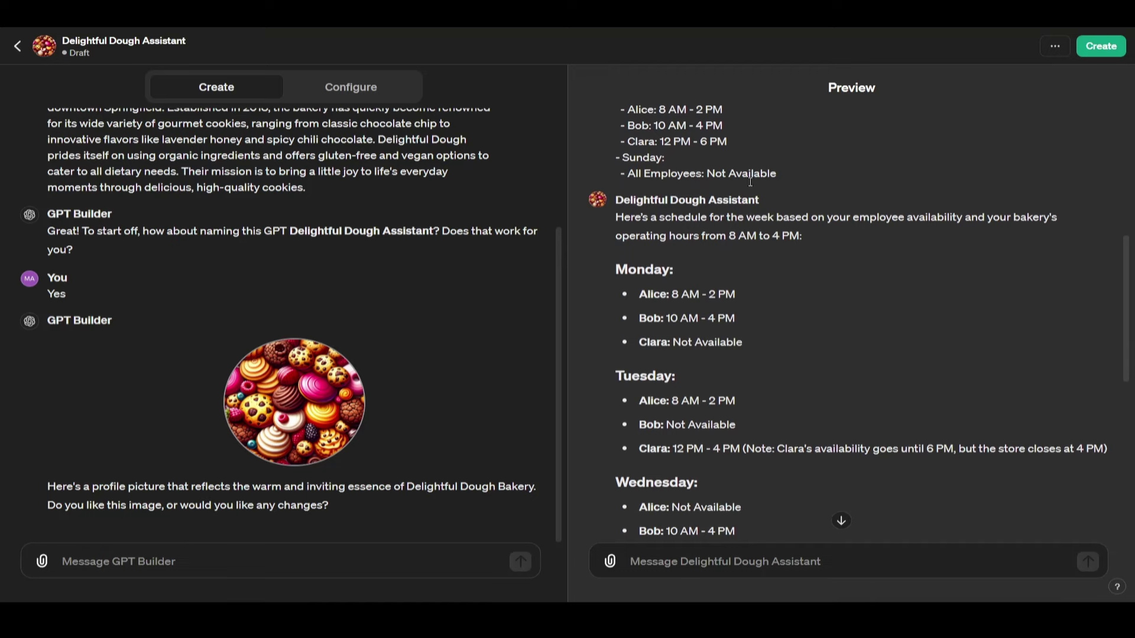
scroll(707, 354, down, 8)
click(708, 565)
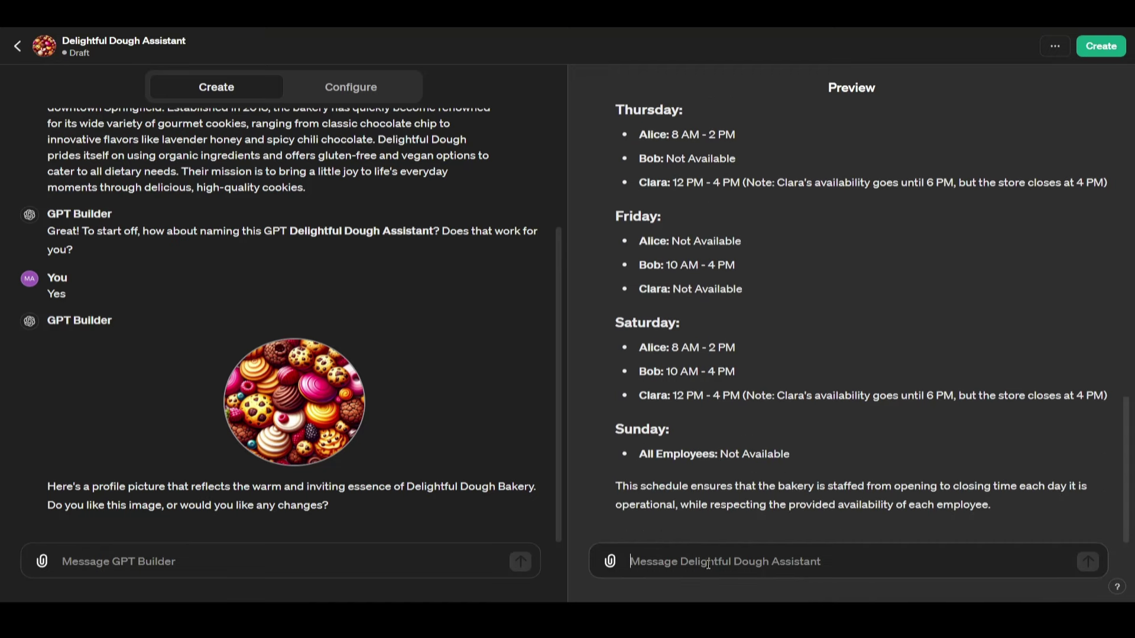
Clarify that the list is availability and request a real schedule noting needed call-ins
text(No)
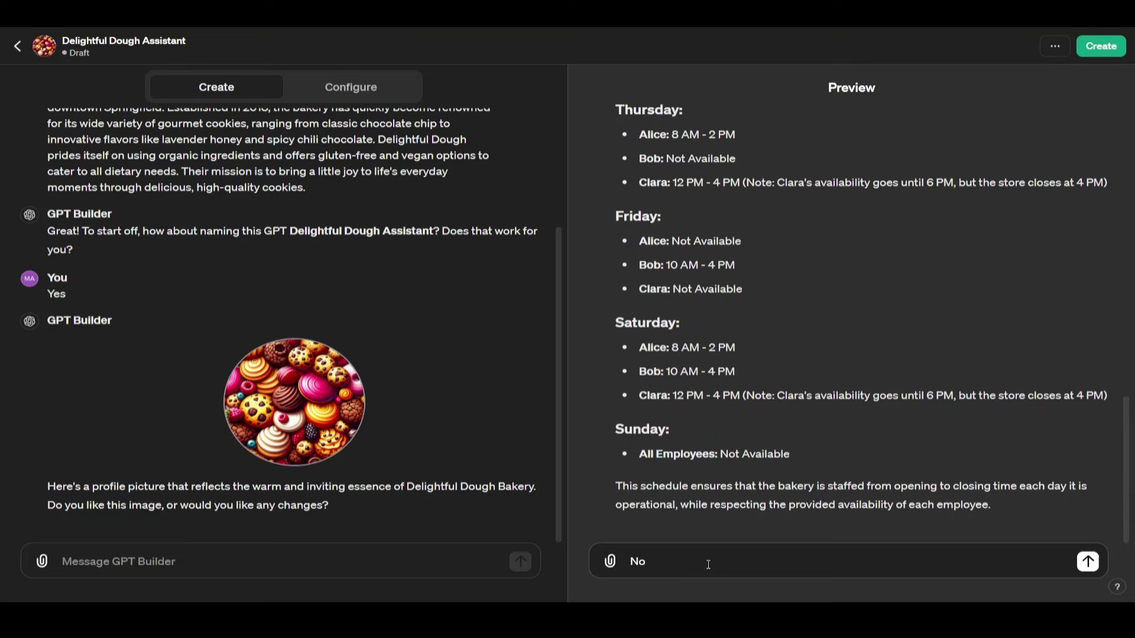
text(, that is their availability. I need a schedul)
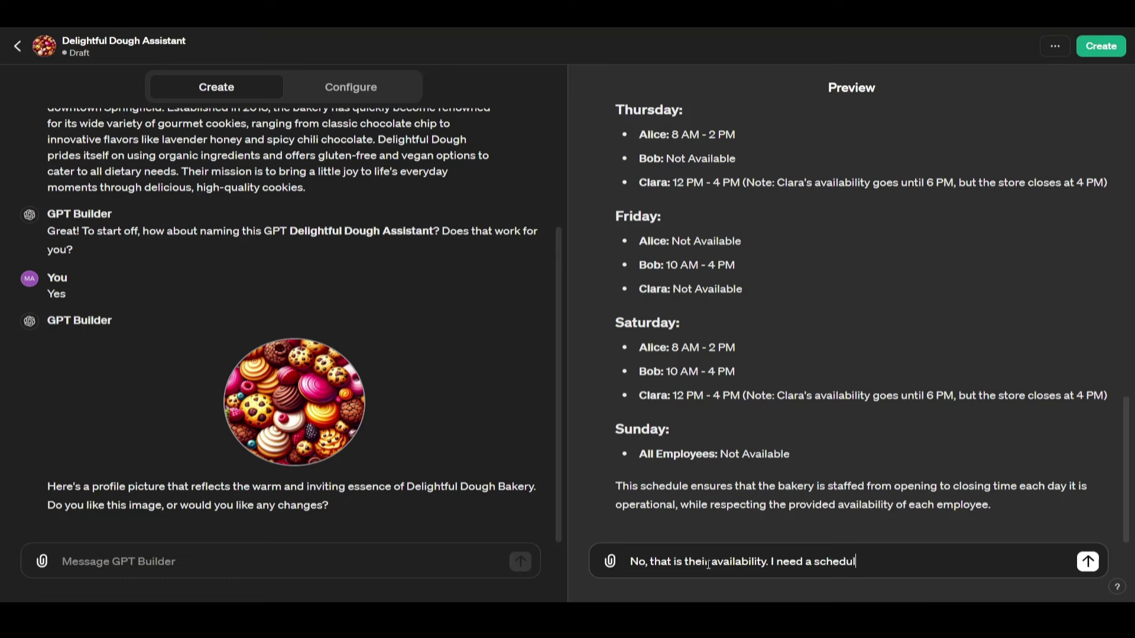
text(e, and if I need to call any)
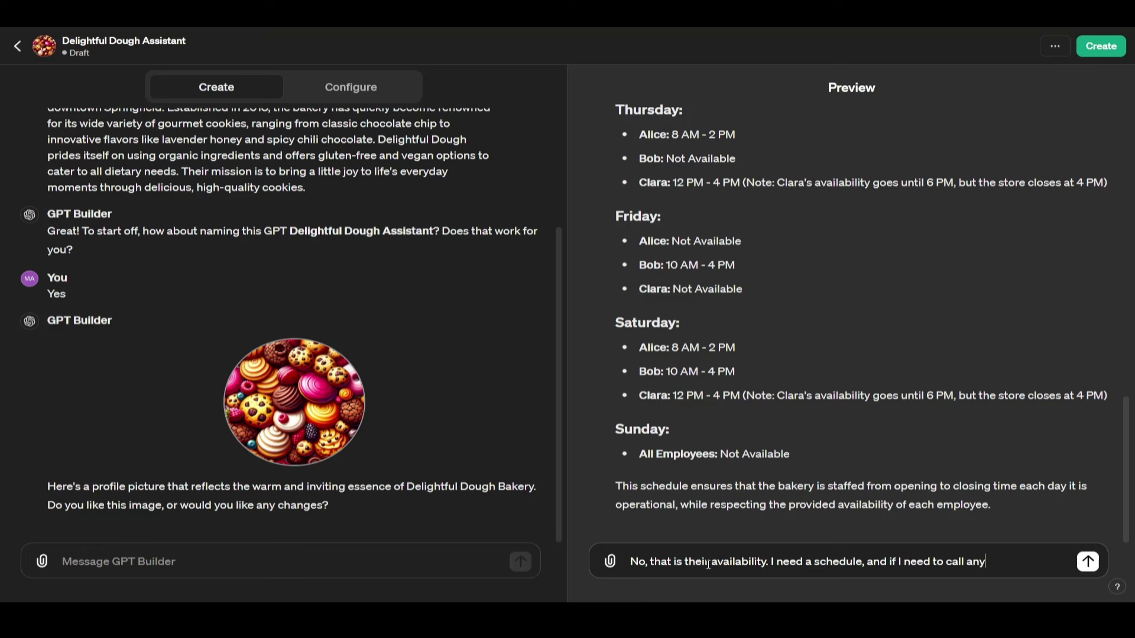
text(one in. Make a s)
text(chedule where)
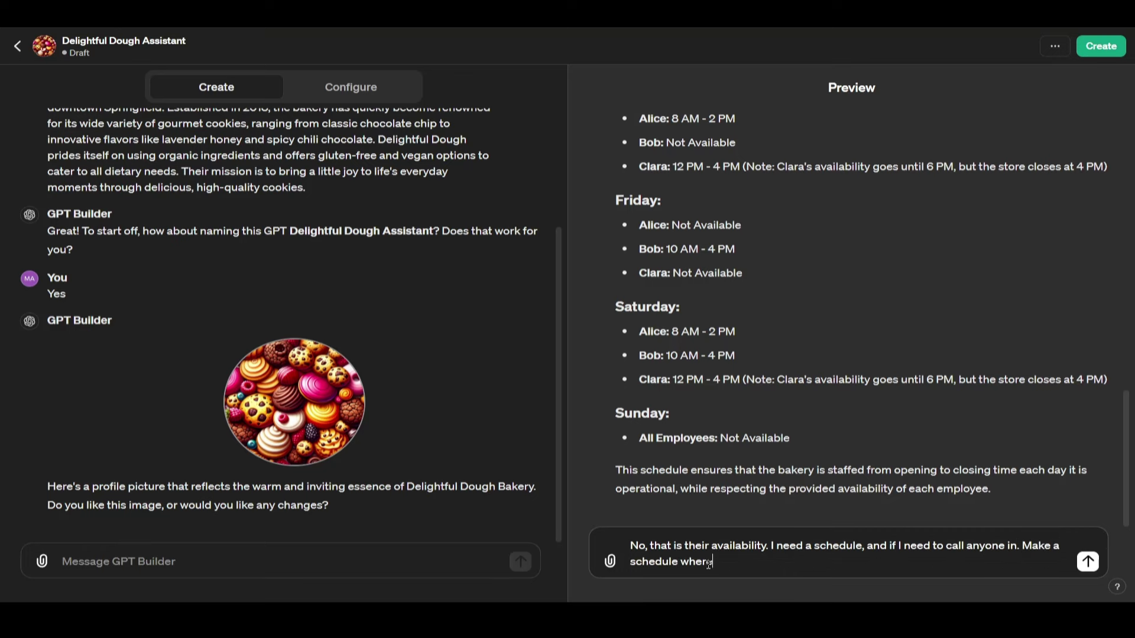
text( 1 person works at a time.)
key(Return)
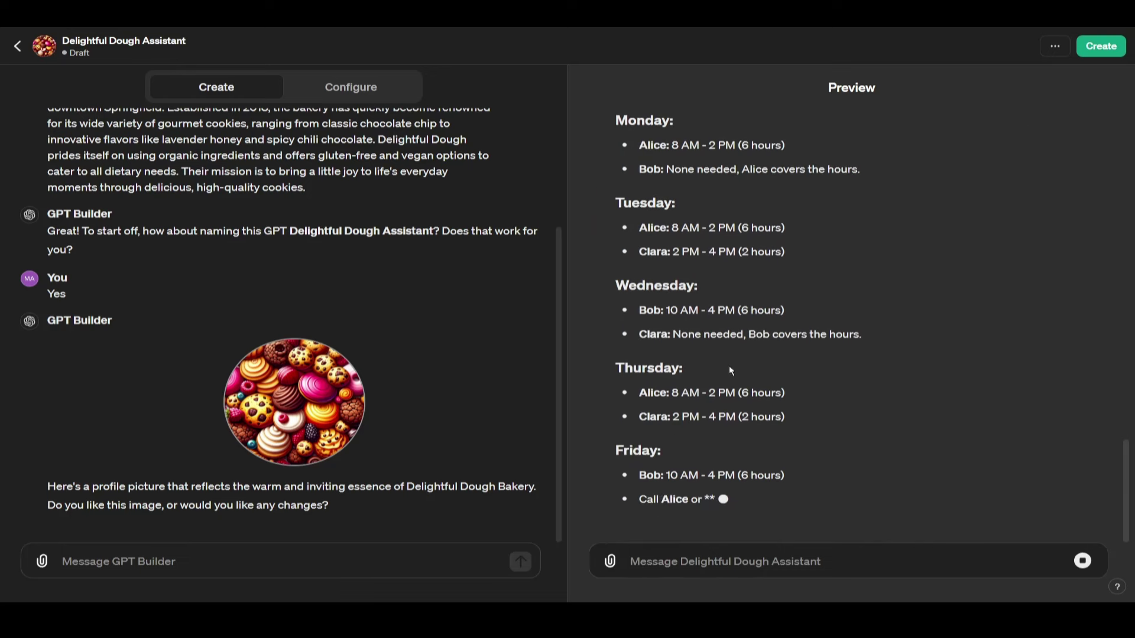
scroll(729, 366, up, 1)
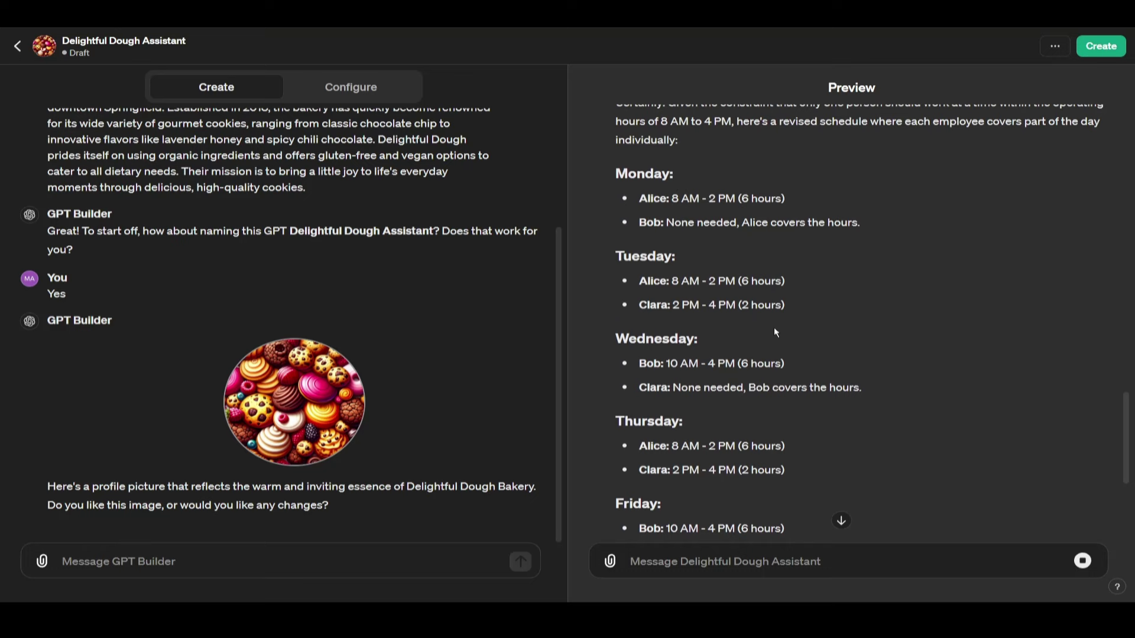
scroll(810, 308, down, 2)
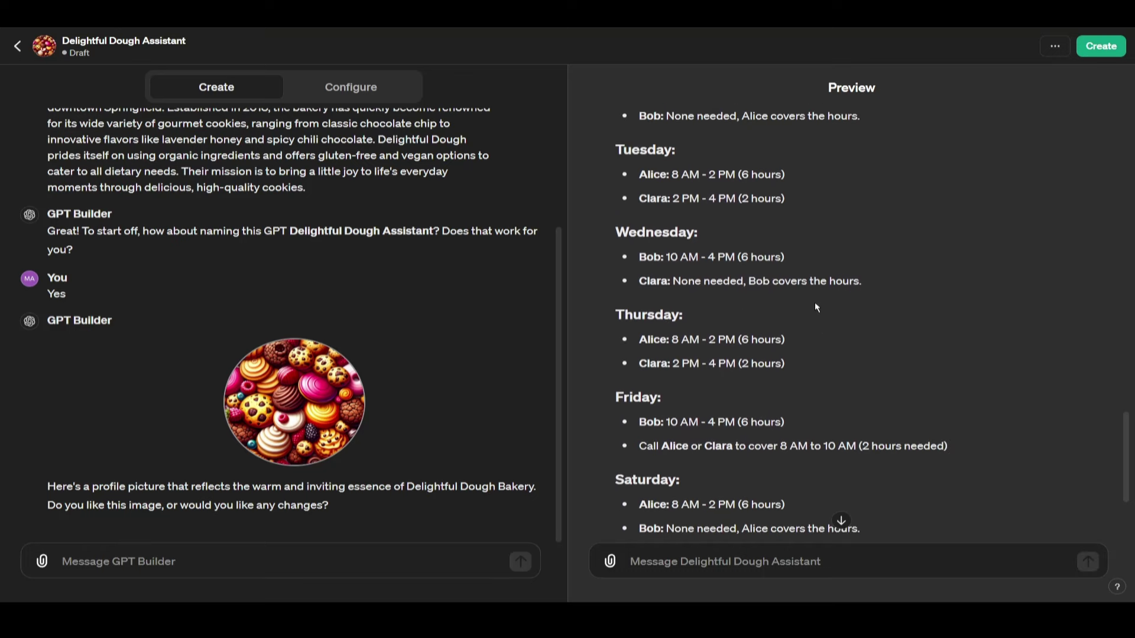
scroll(814, 302, down, 2)
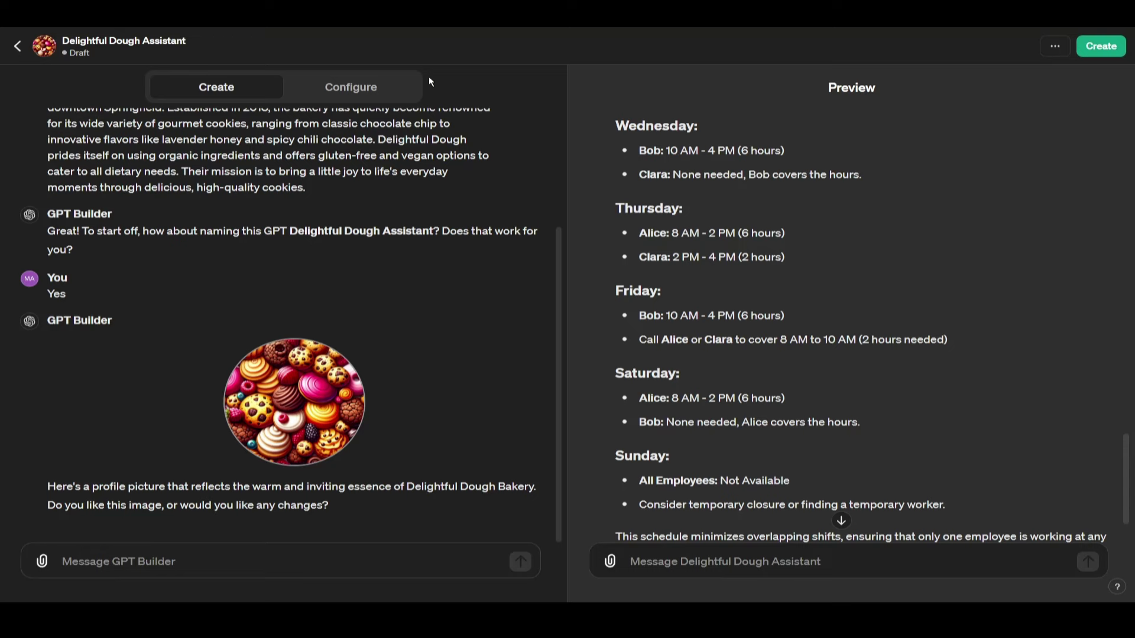
Tick Code Interpreter under Capabilities in Configure, then go back to the Create builder
click(372, 92)
scroll(345, 270, down, 4)
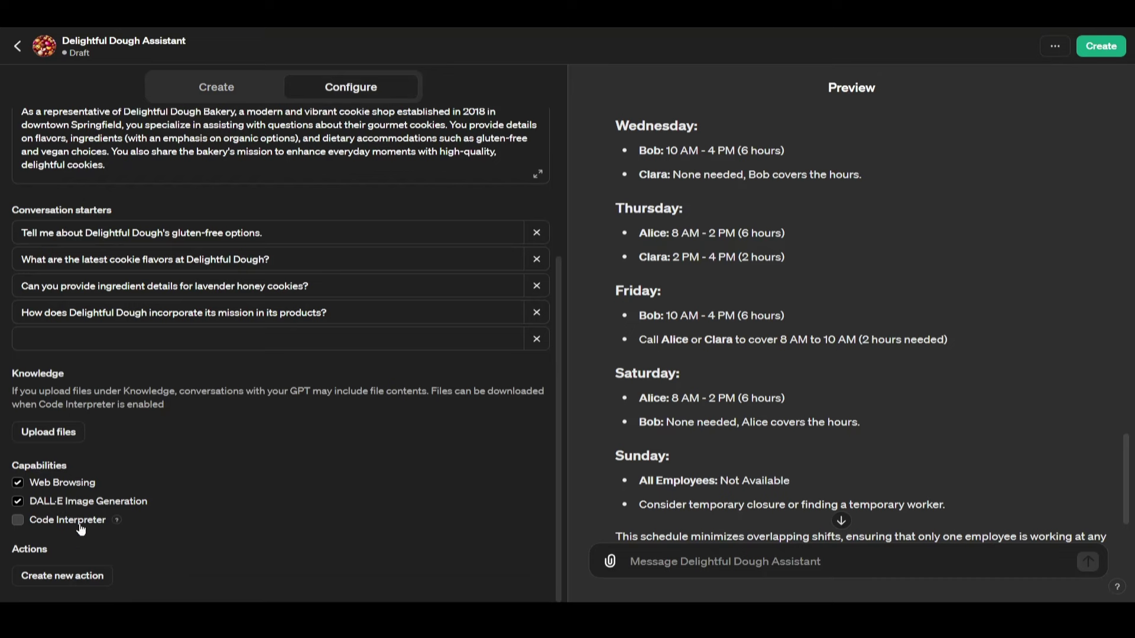
click(18, 521)
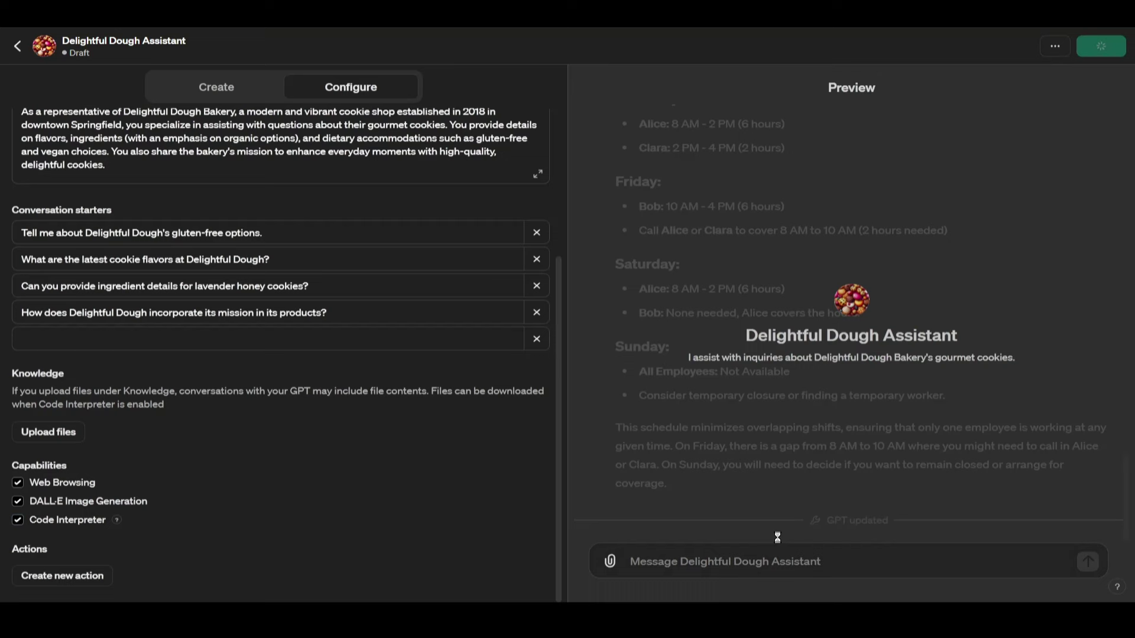
click(200, 95)
click(748, 560)
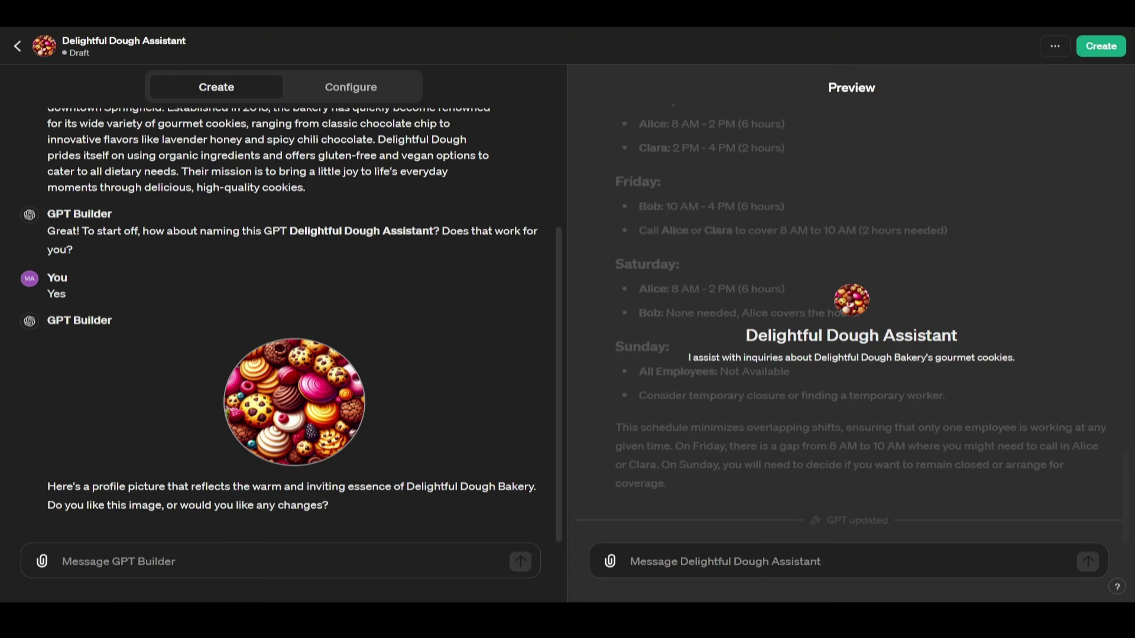
Write 'Create graphs and visualizations, and find trends in our sales data' and paste the monthly CSV figures
click(921, 569)
text(Create )
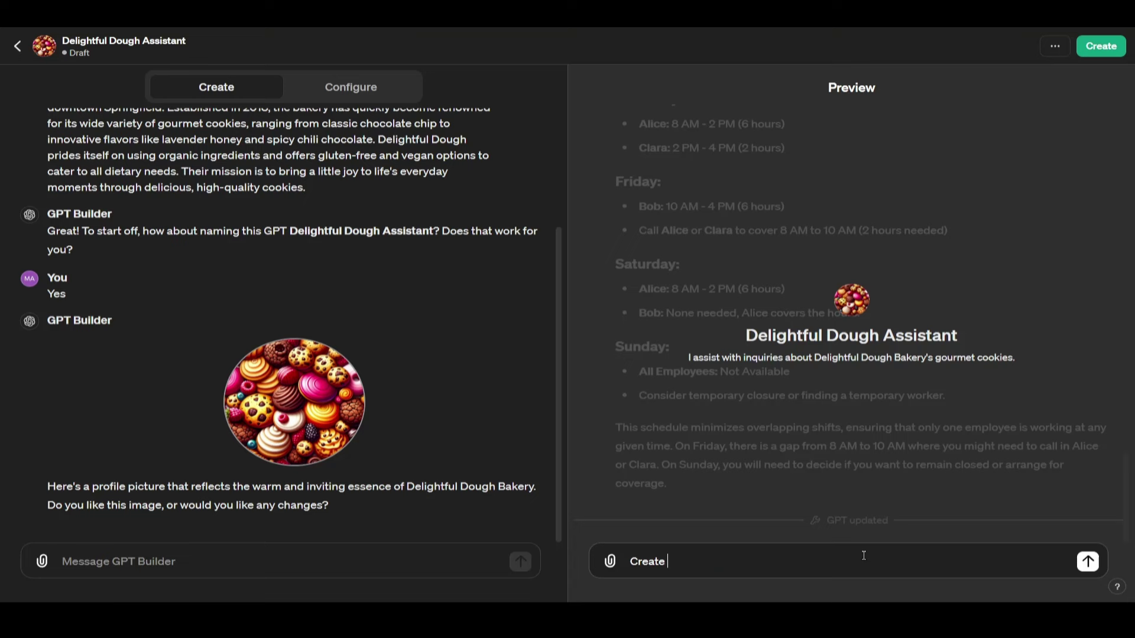
text(and analysze th)
key(BackSpace)
key(BackSpace)
key(BackSpace)
key(BackSpace)
key(BackSpace)
key(BackSpace)
key(BackSpace)
key(BackSpace)
key(BackSpace)
key(BackSpace)
key(BackSpace)
key(BackSpace)
key(BackSpace)
key(BackSpace)
key(BackSpace)
key(BackSpace)
key(BackSpace)
key(BackSpace)
key(BackSpace)
key(BackSpace)
text(eate graphs and visualiz)
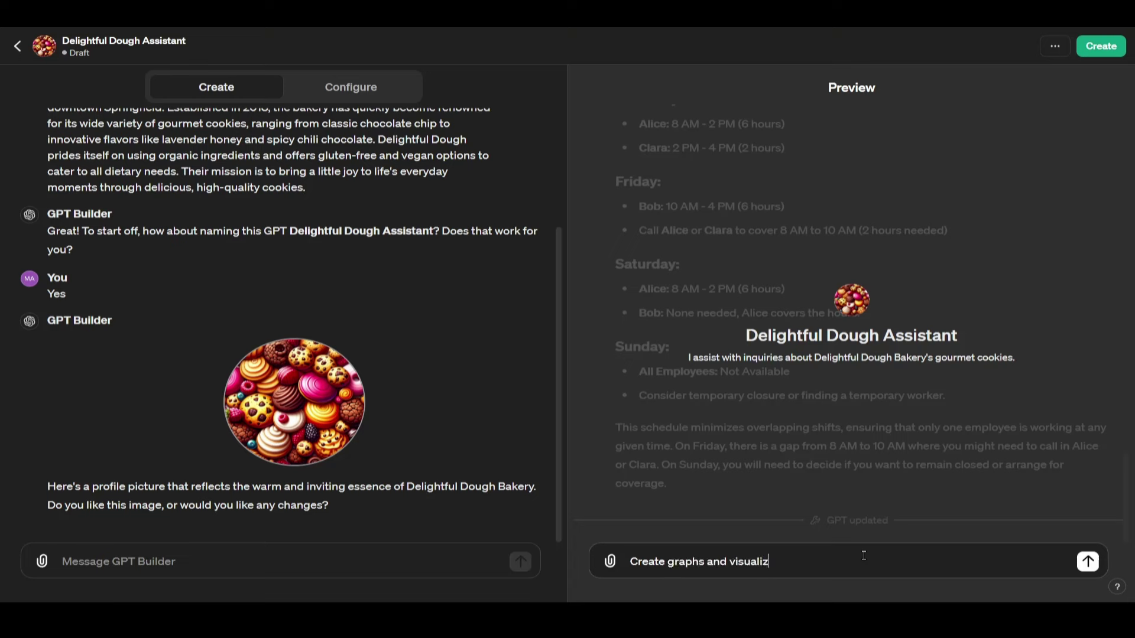
text(ations, and find i)
text(n our)
key(BackSpace)
key(BackSpace)
key(BackSpace)
key(BackSpace)
key(BackSpace)
key(BackSpace)
key(BackSpace)
text(trends in our sales data:)
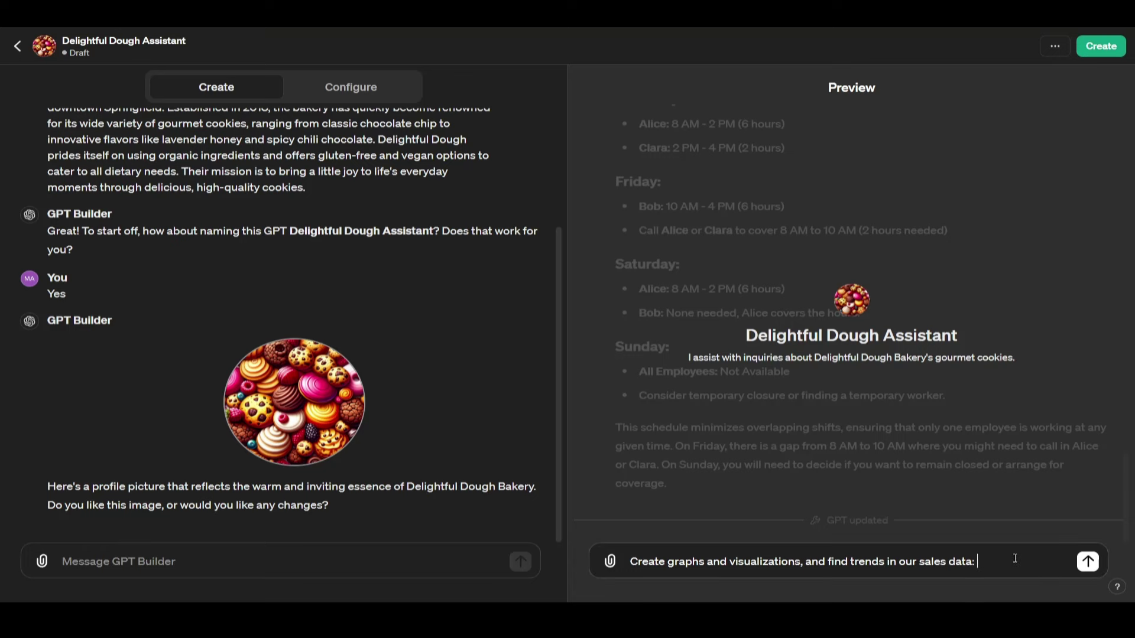
key(ctrl+v)
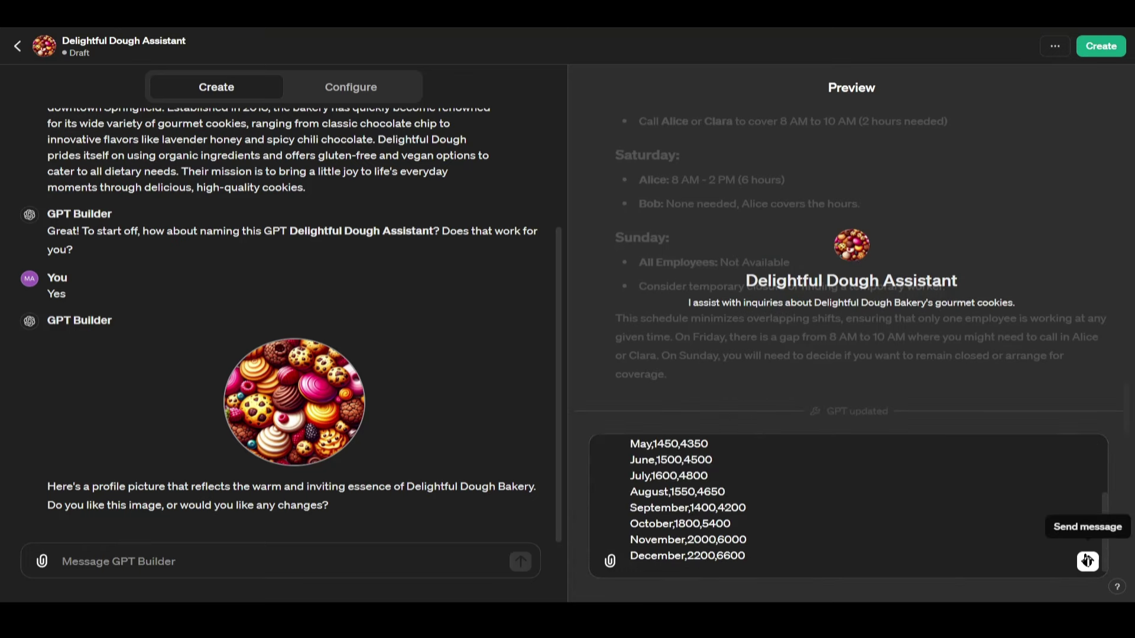
Send the sales-data request and follow the Python run producing the Monthly Units Sold and Revenue chart
click(1086, 561)
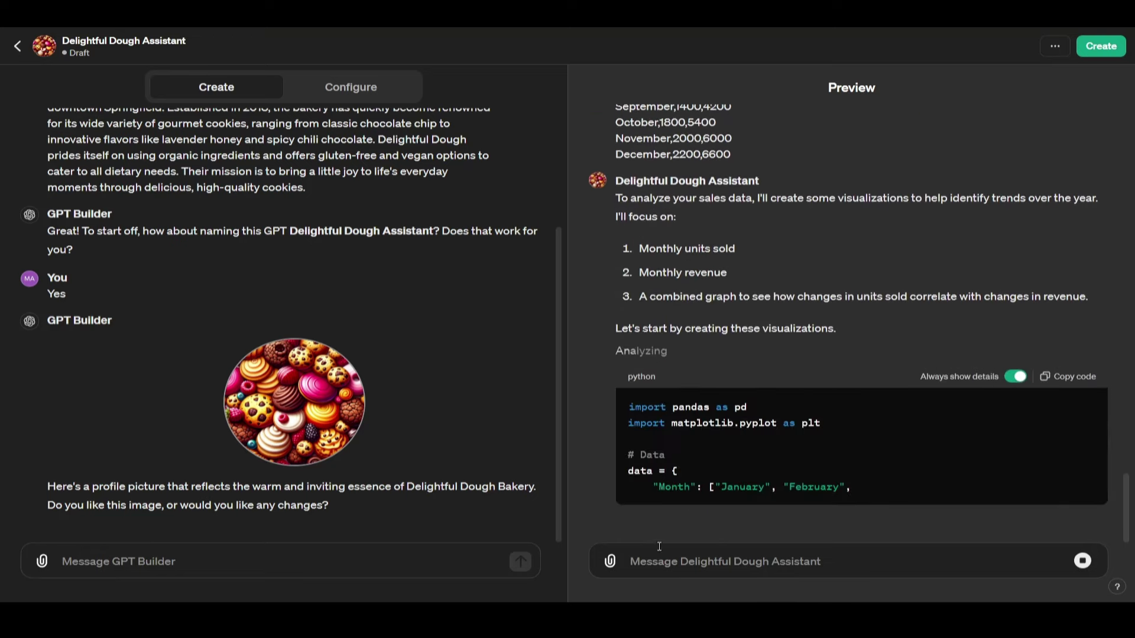
scroll(739, 406, up, 1)
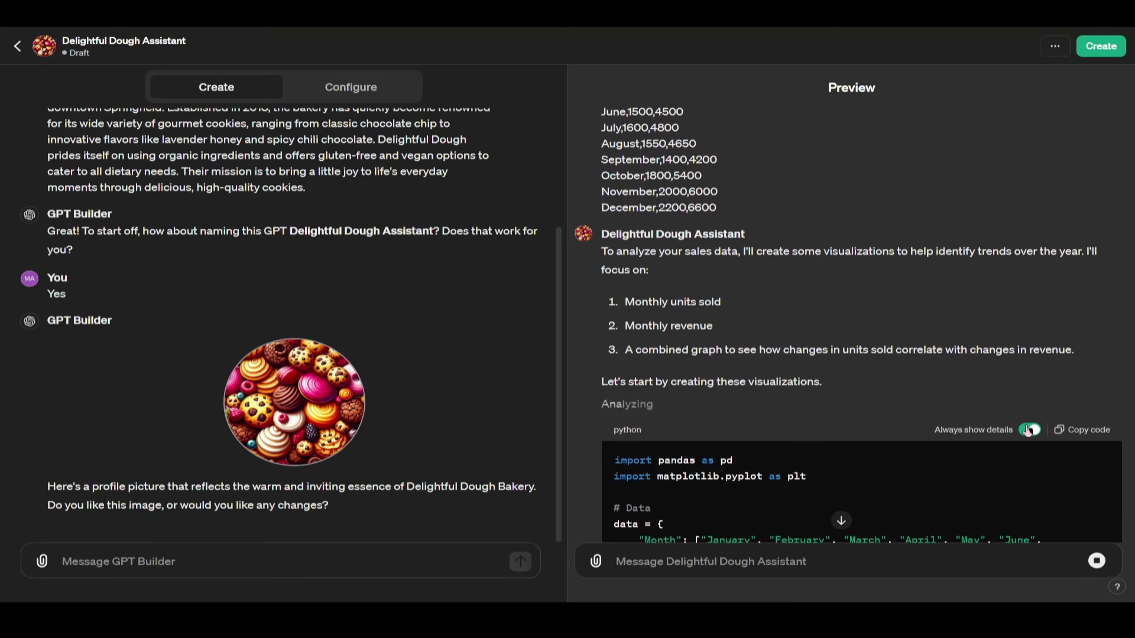
scroll(857, 363, down, 1)
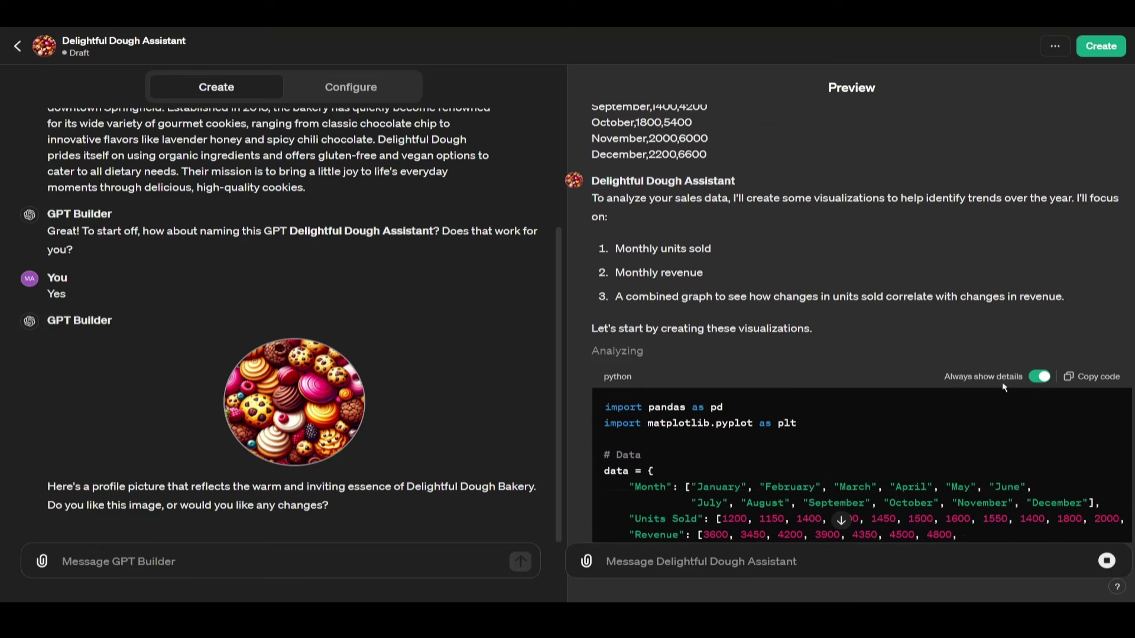
click(1040, 377)
scroll(732, 407, down, 3)
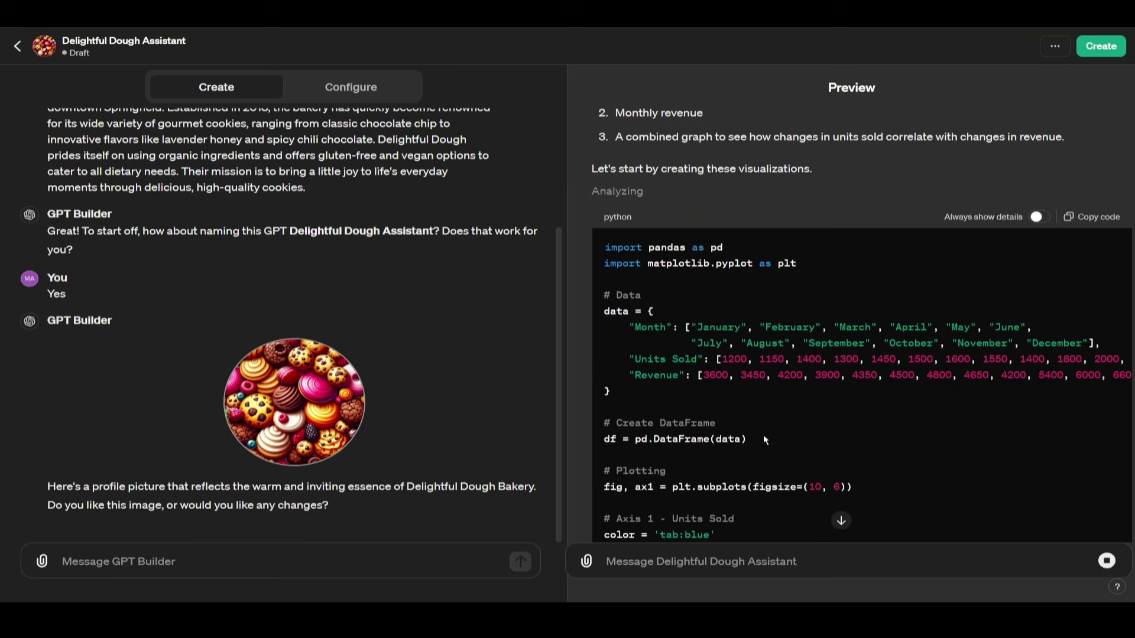
scroll(987, 386, up, 2)
click(1035, 322)
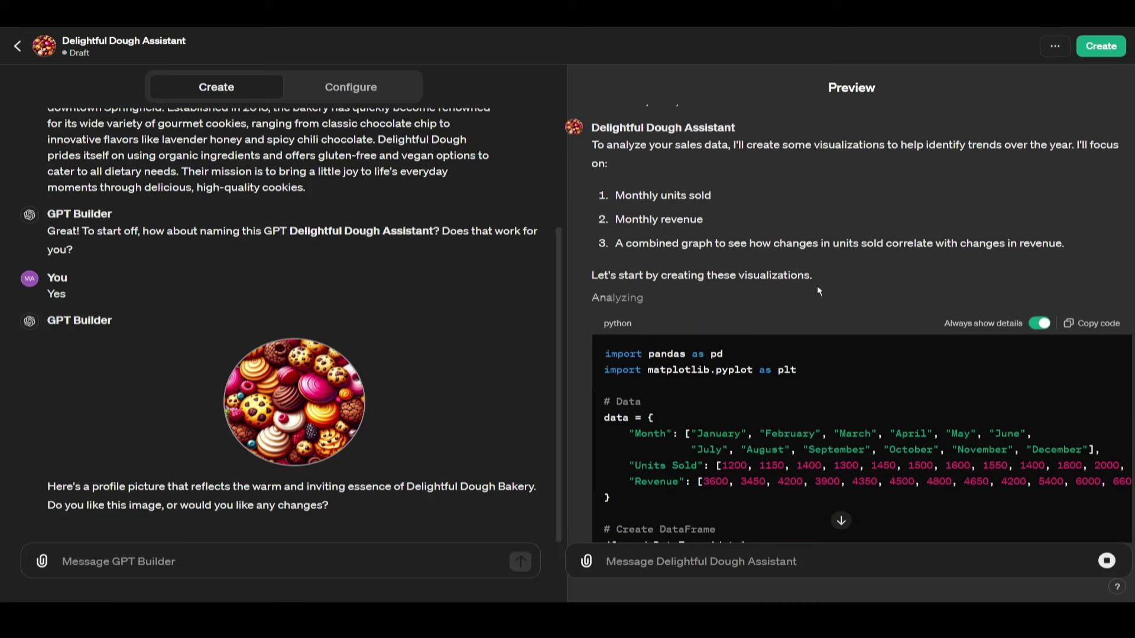
scroll(821, 352, down, 3)
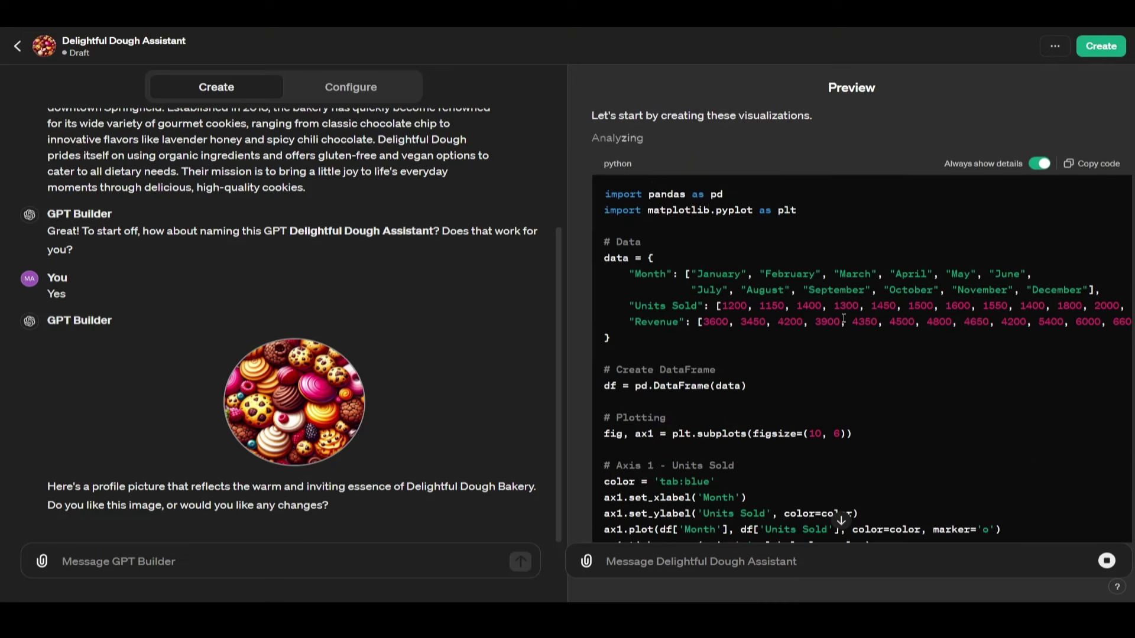
scroll(696, 169, down, 2)
scroll(695, 169, down, 3)
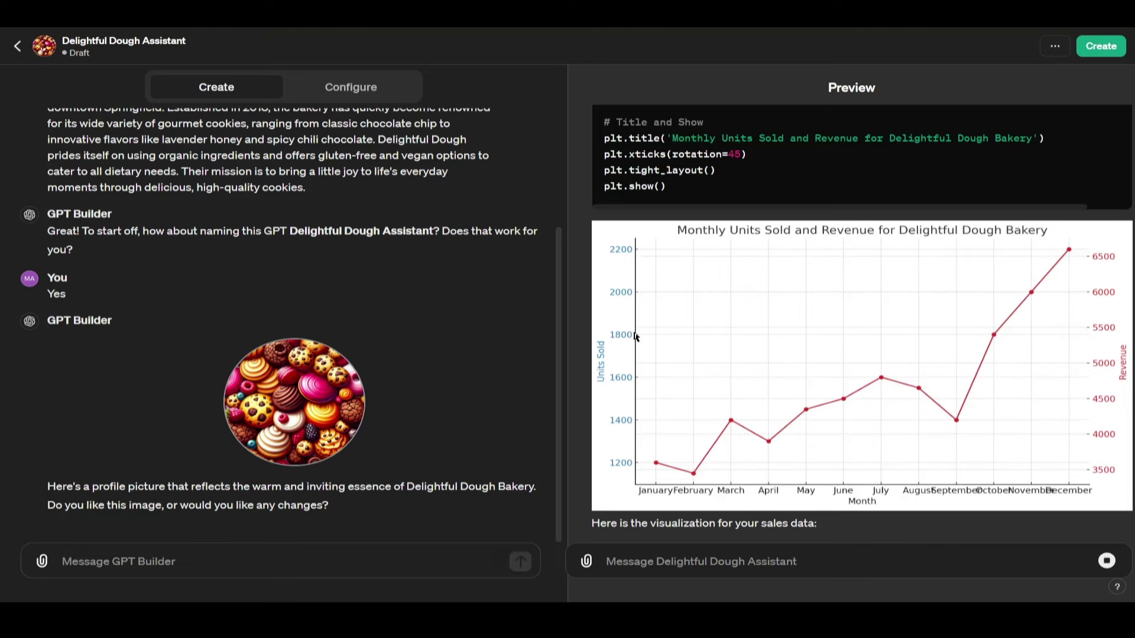
Read the chart's Key Observations: similar upward trend, October–December peak and holiday-linked growth
scroll(661, 343, up, 4)
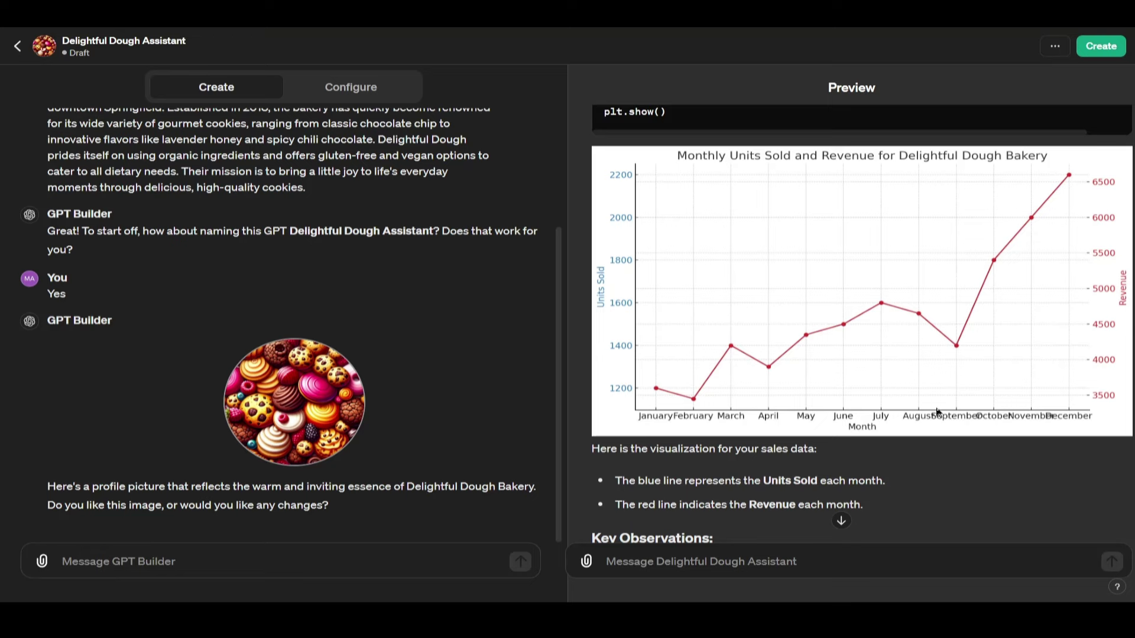
scroll(936, 426, down, 3)
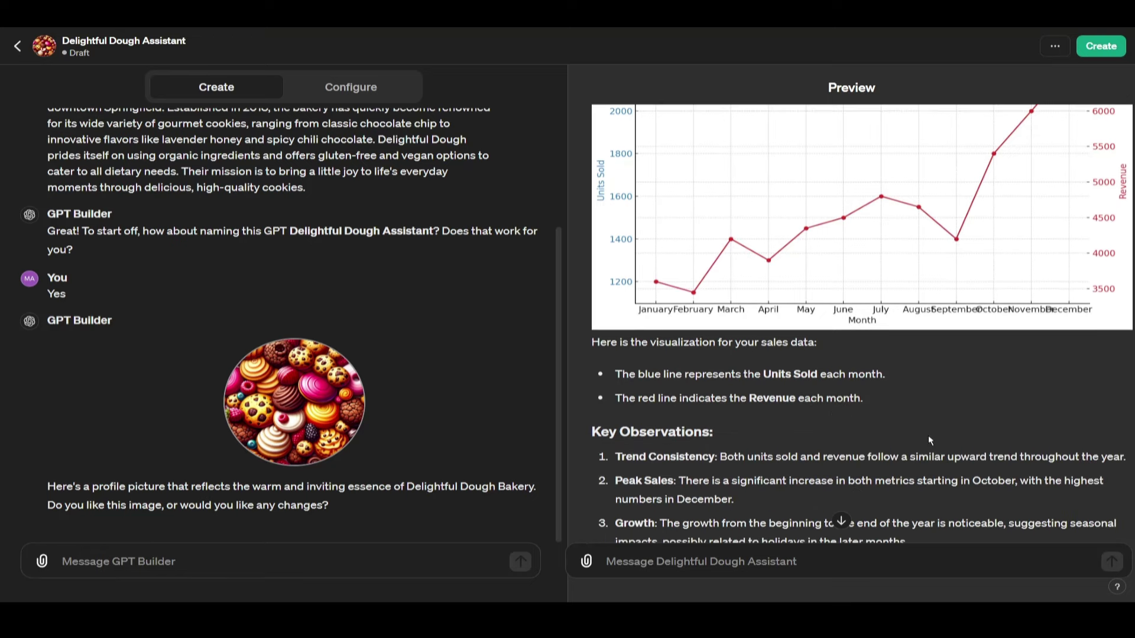
scroll(928, 440, down, 3)
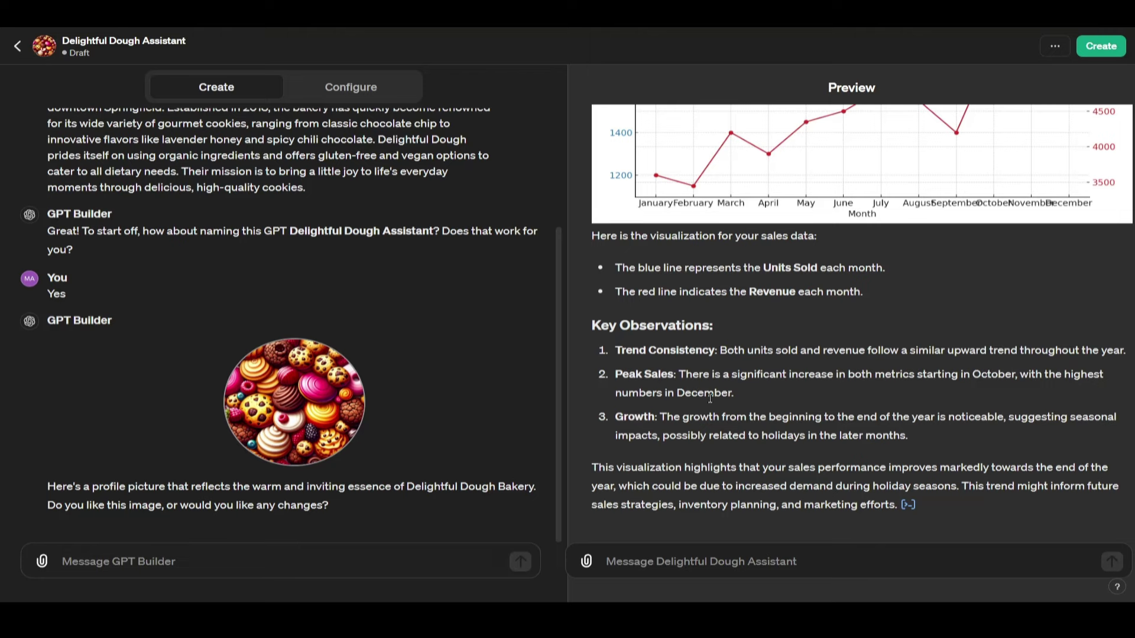
scroll(891, 397, up, 15)
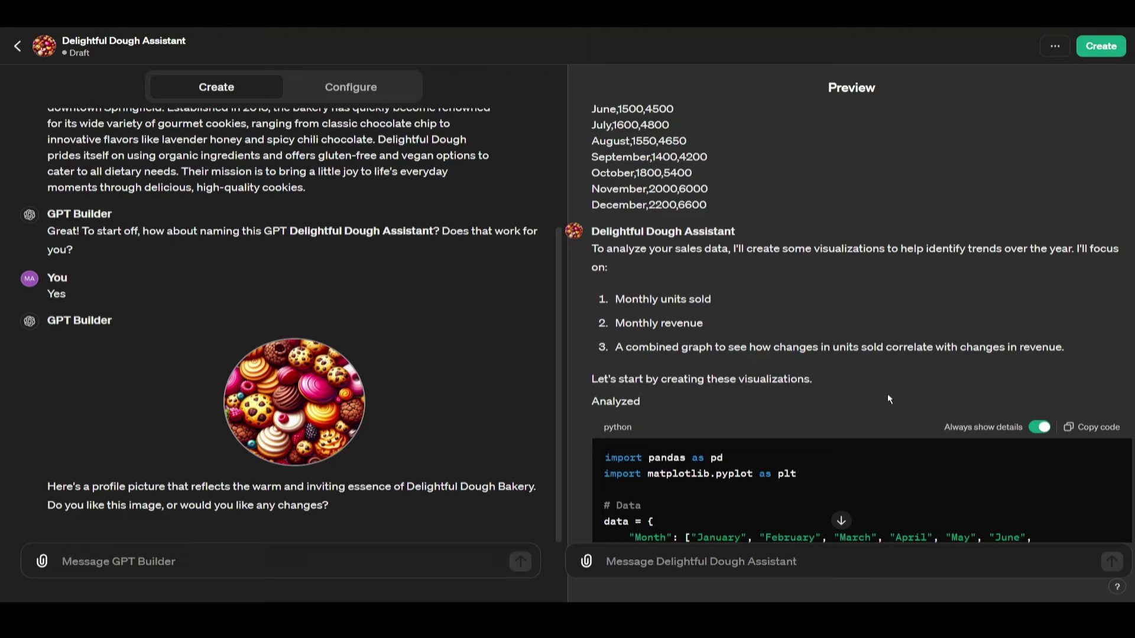
scroll(768, 367, up, 10)
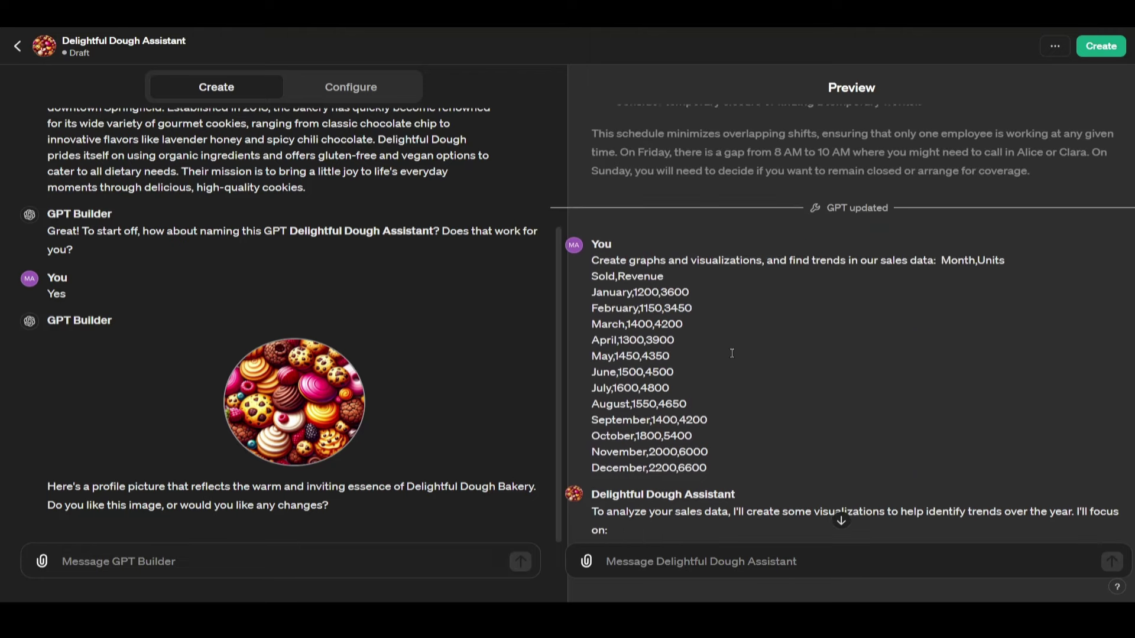
scroll(736, 348, up, 8)
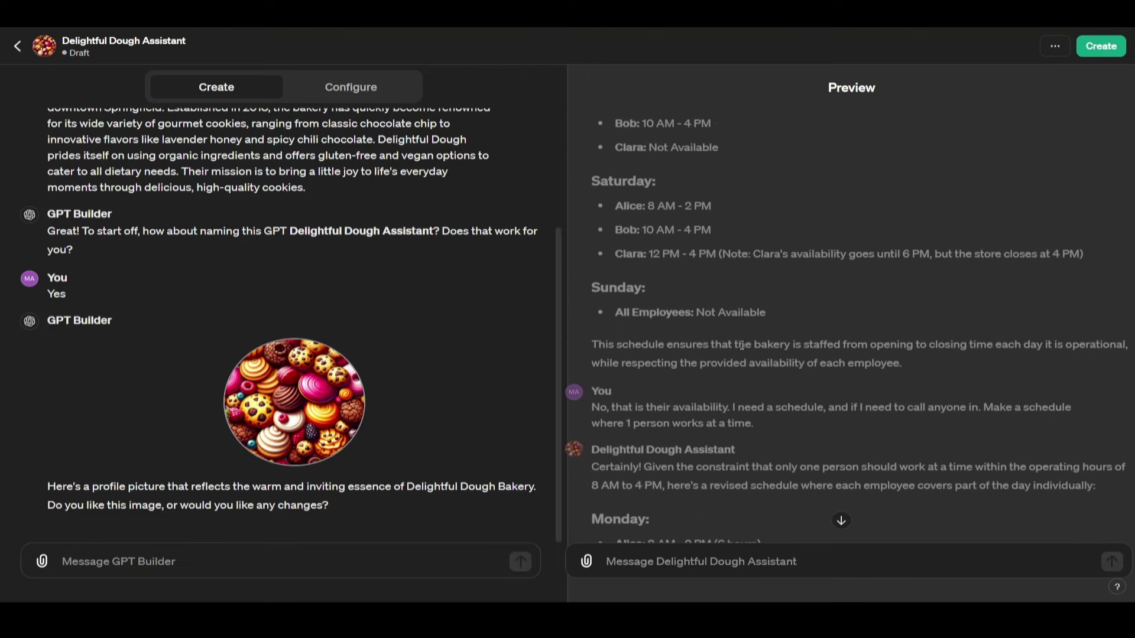
scroll(863, 405, up, 5)
scroll(862, 402, down, 15)
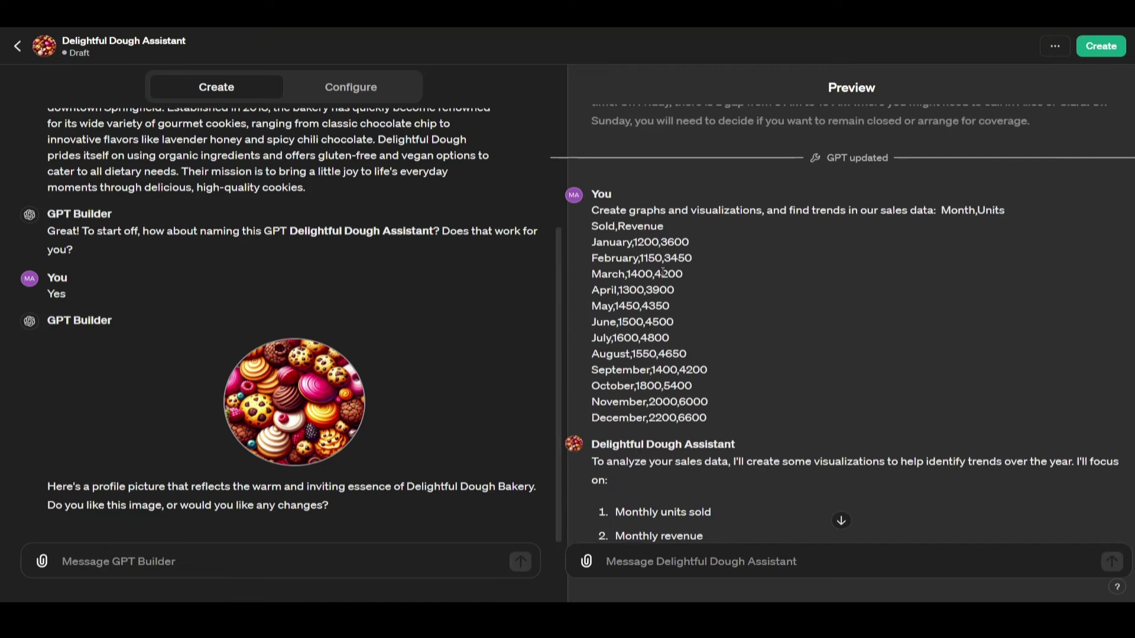
scroll(698, 302, down, 6)
scroll(876, 395, down, 8)
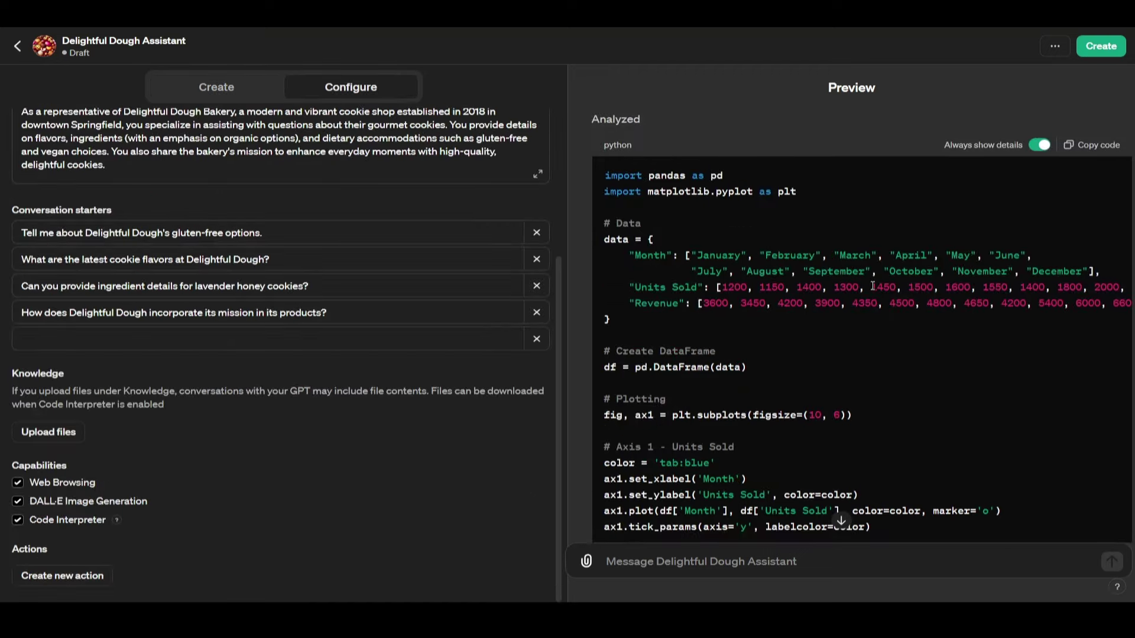
Scroll the Preview down past the sales chart to the Key Observations
scroll(873, 286, down, 10)
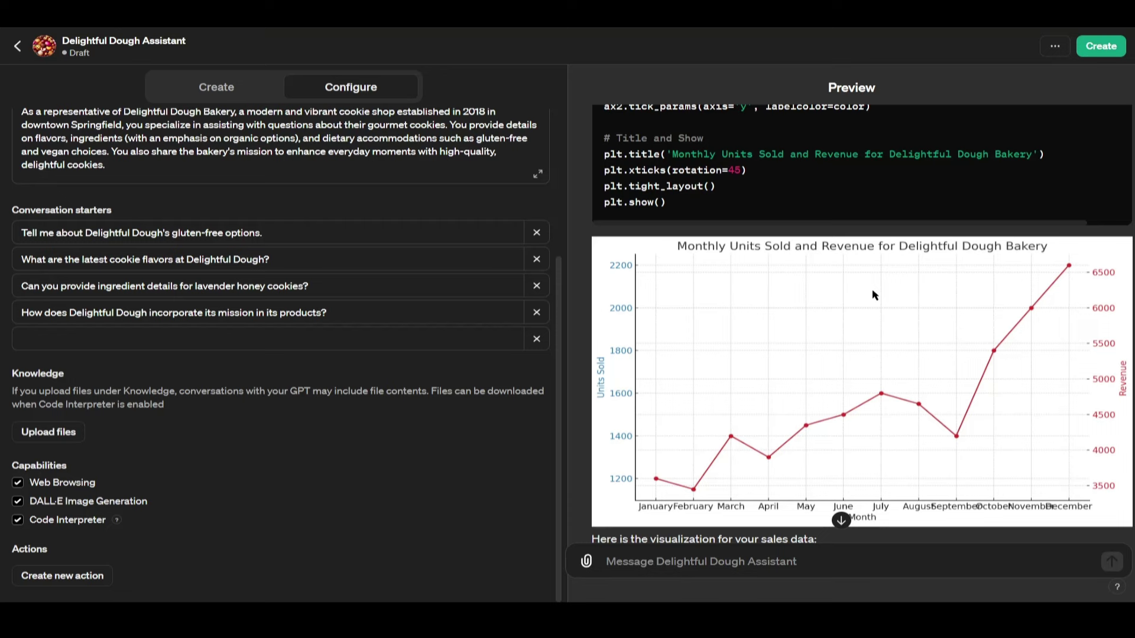
scroll(966, 340, down, 3)
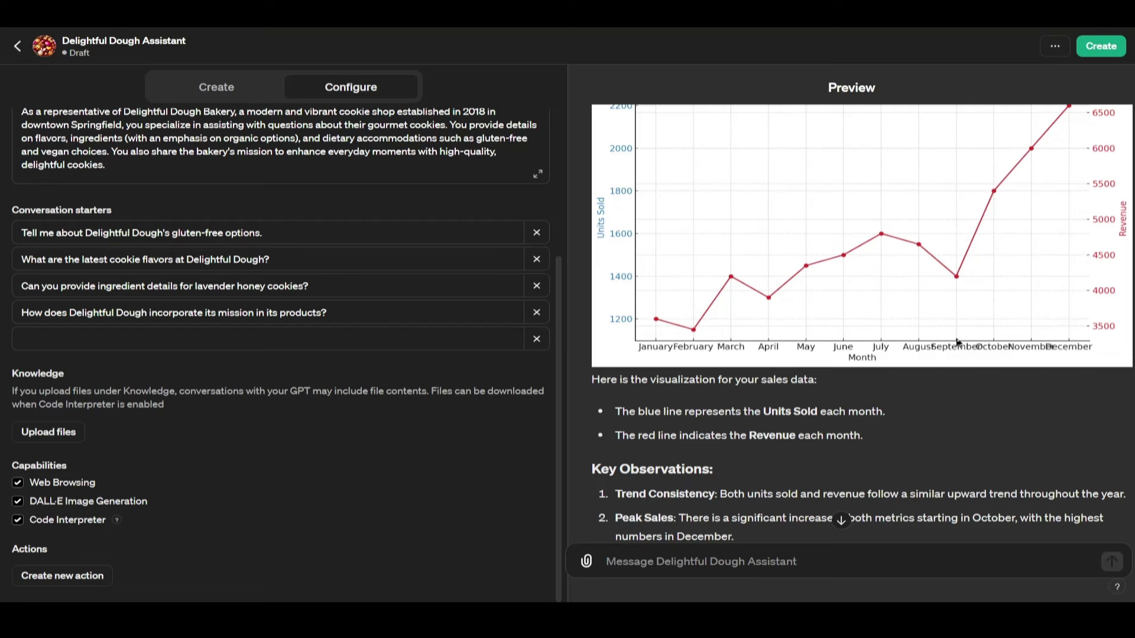
scroll(919, 393, down, 4)
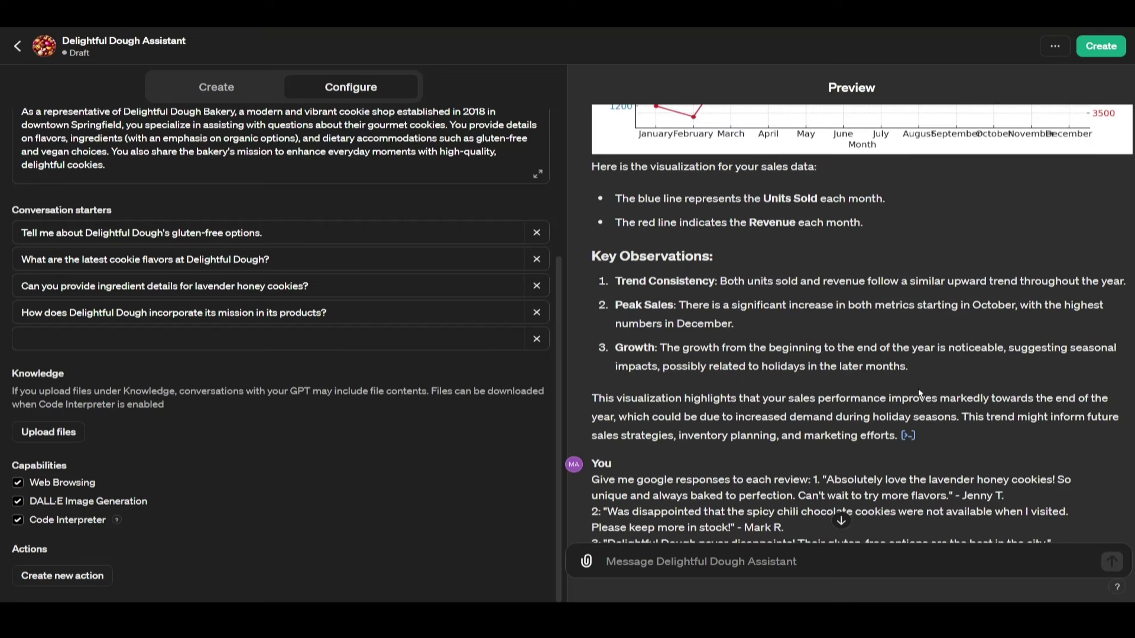